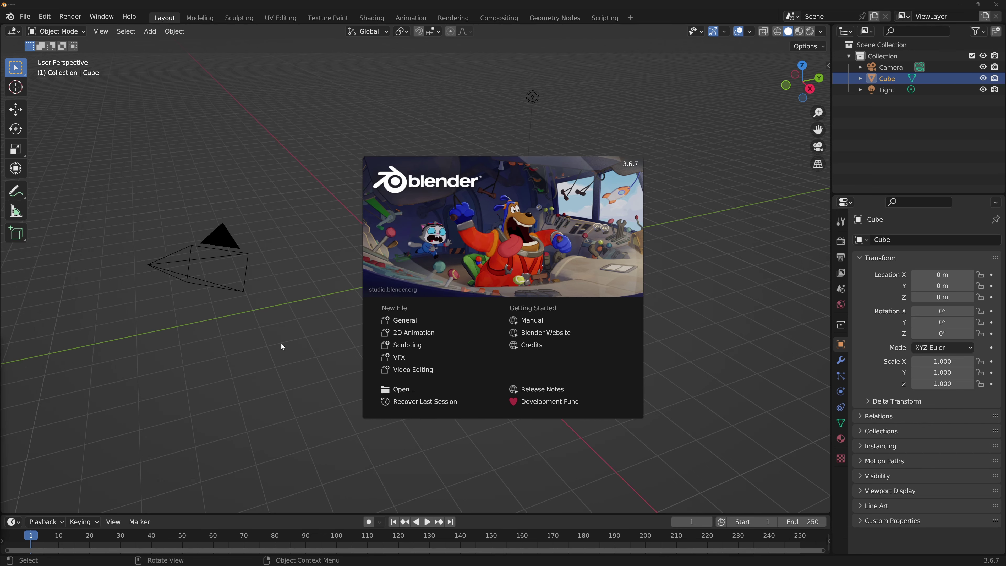
Step: Install the add-on file ZenDock_1_0_0_38.zip from the Downloads folder and enable Zen Dock
click(282, 346)
click(44, 16)
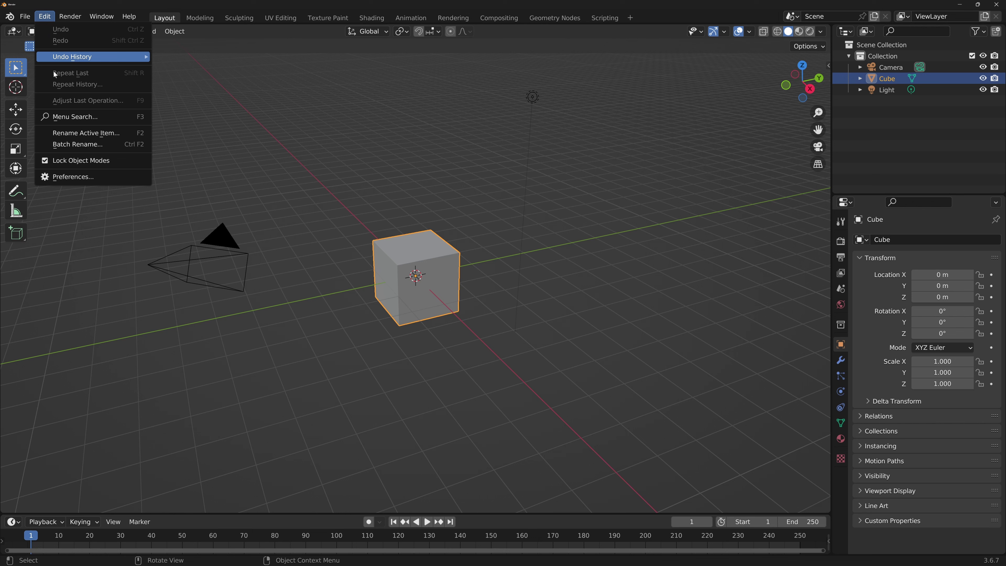
click(90, 173)
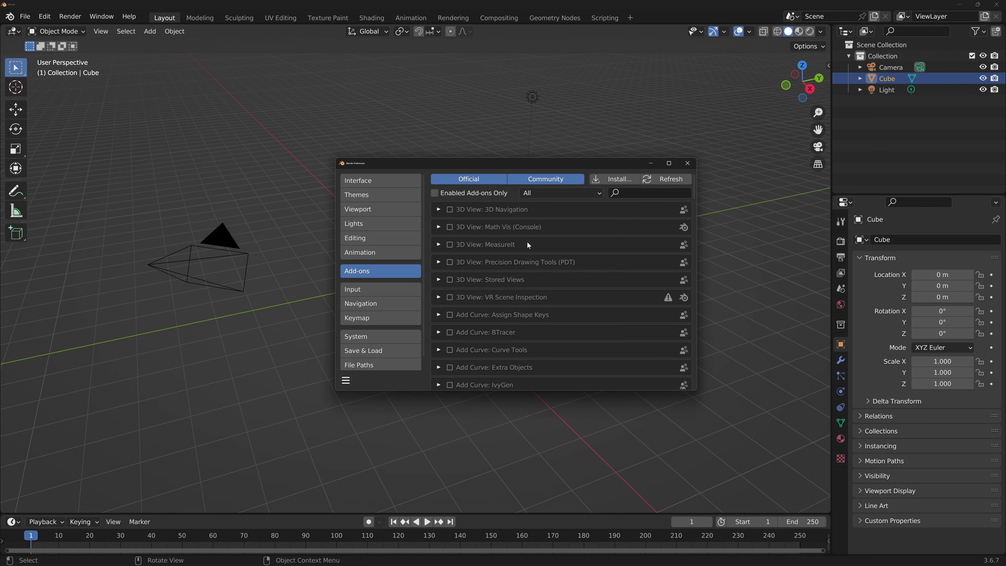
click(614, 179)
click(329, 234)
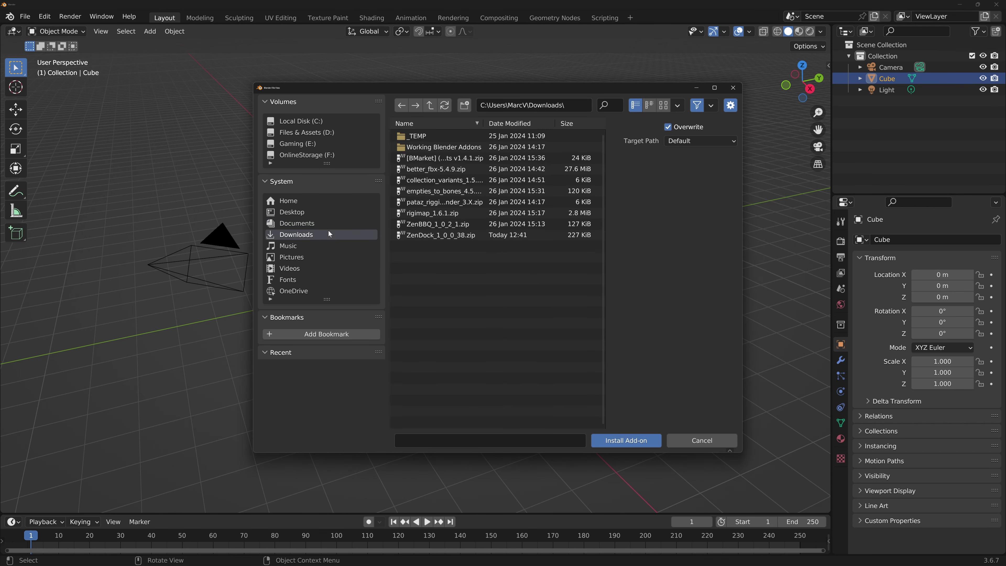
double_click(433, 236)
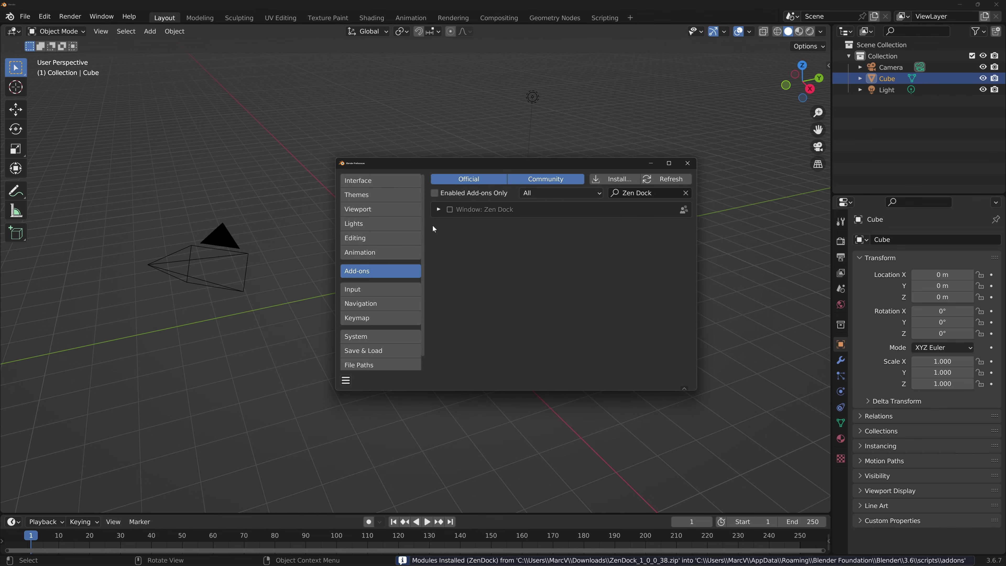
click(449, 210)
click(440, 211)
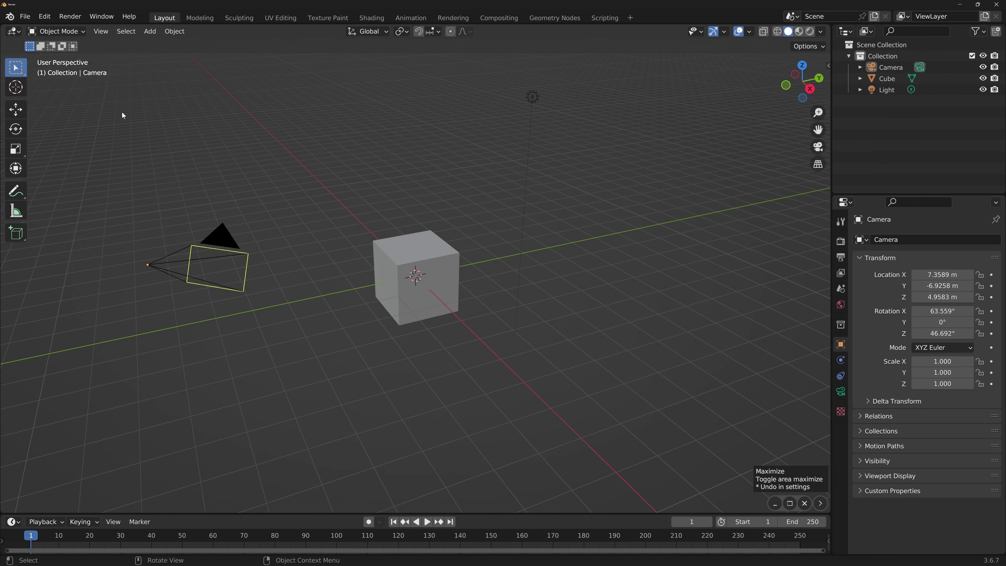
Step: Switch the main area to the Image Editor and UV Editor, and return it to the 3D Viewport
click(13, 31)
click(23, 75)
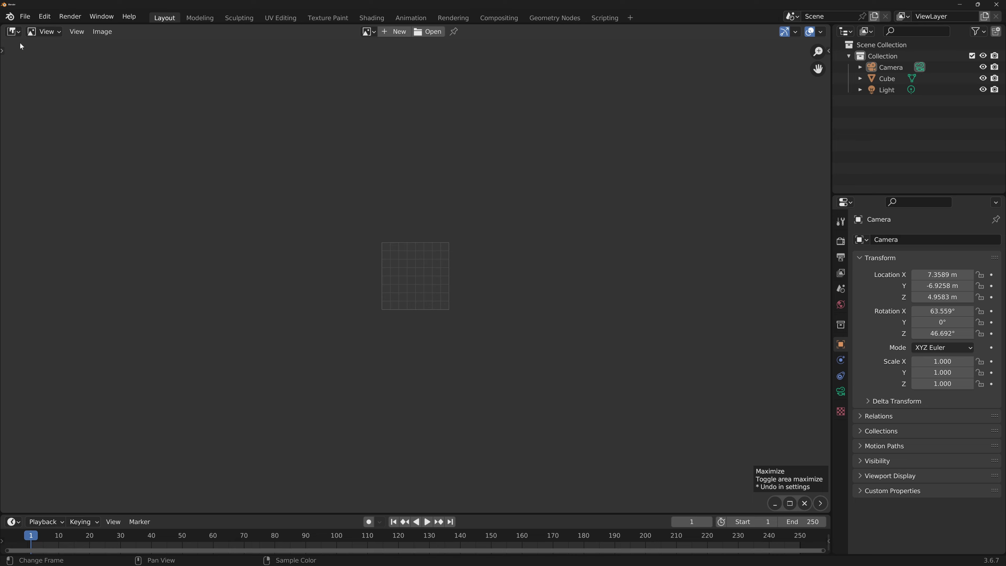
click(13, 32)
click(36, 87)
click(14, 31)
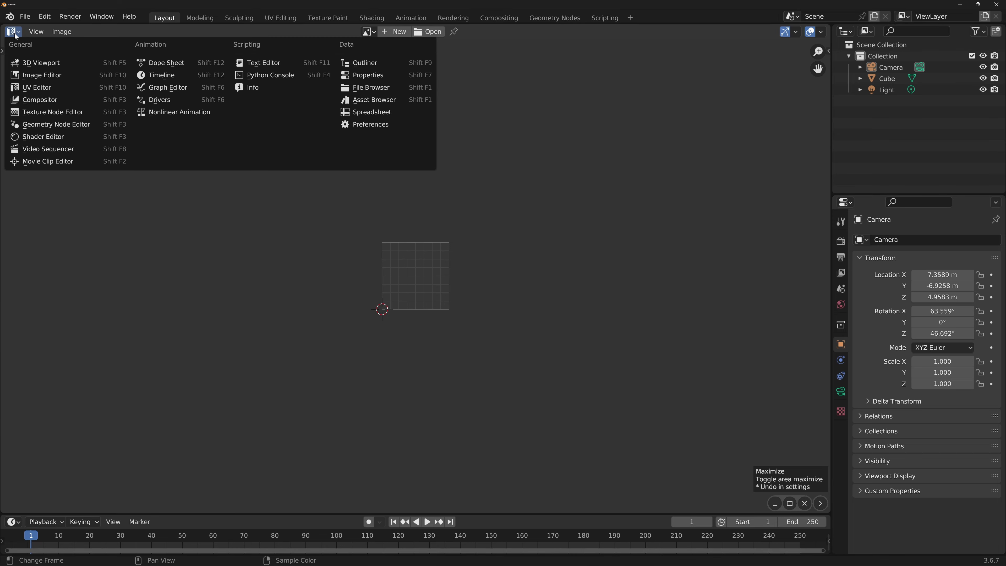
key(shift+F5)
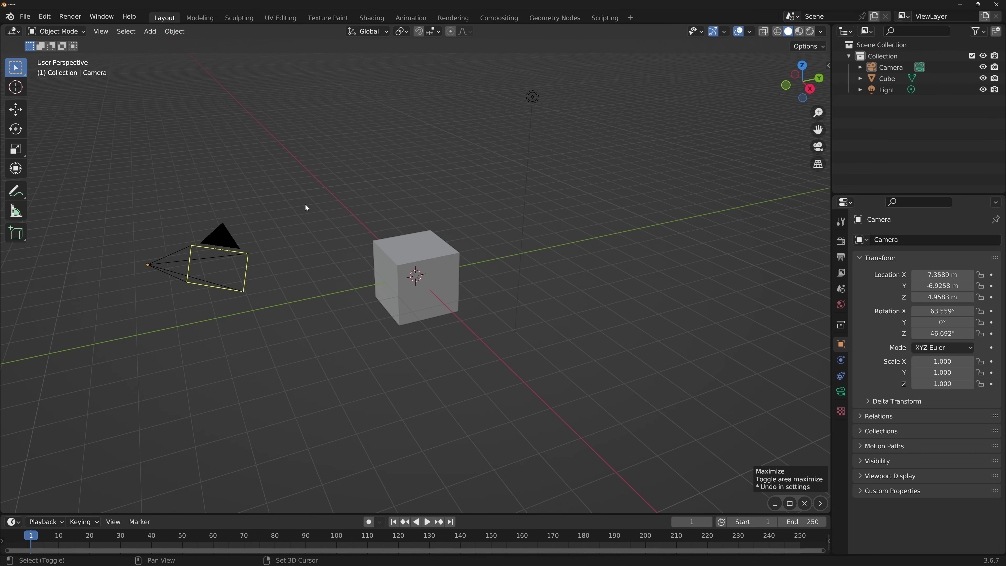
Step: Switch the main area to the Python Console and Text Editor, and restore the 3D Viewport
key(shift+F4)
key(shift+F11)
key(shift+F5)
Step: Split the 3D Viewport vertically, and change the new area to a Timeline and back to a 3D Viewport
drag(5, 26, 266, 44)
click(19, 32)
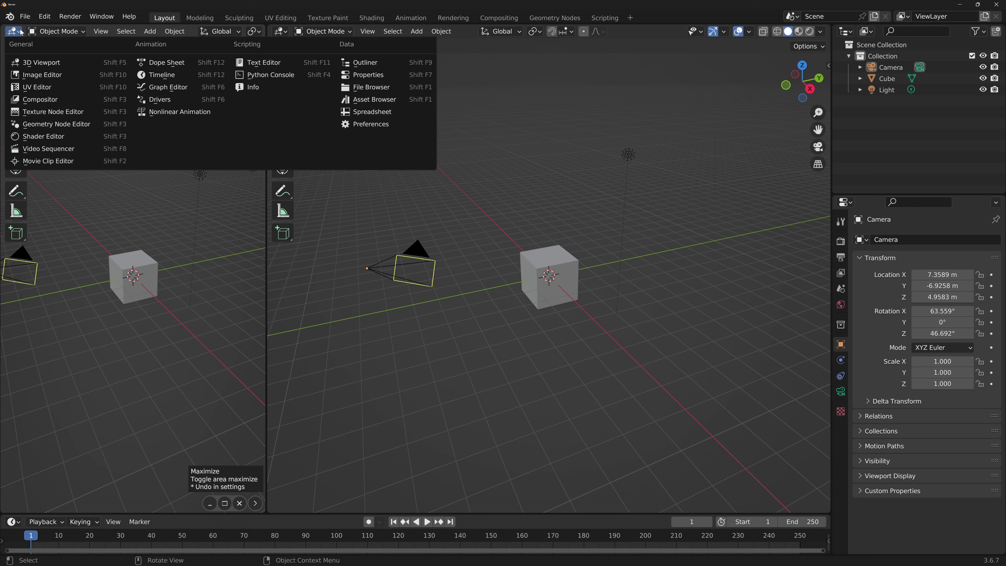
click(162, 75)
click(15, 32)
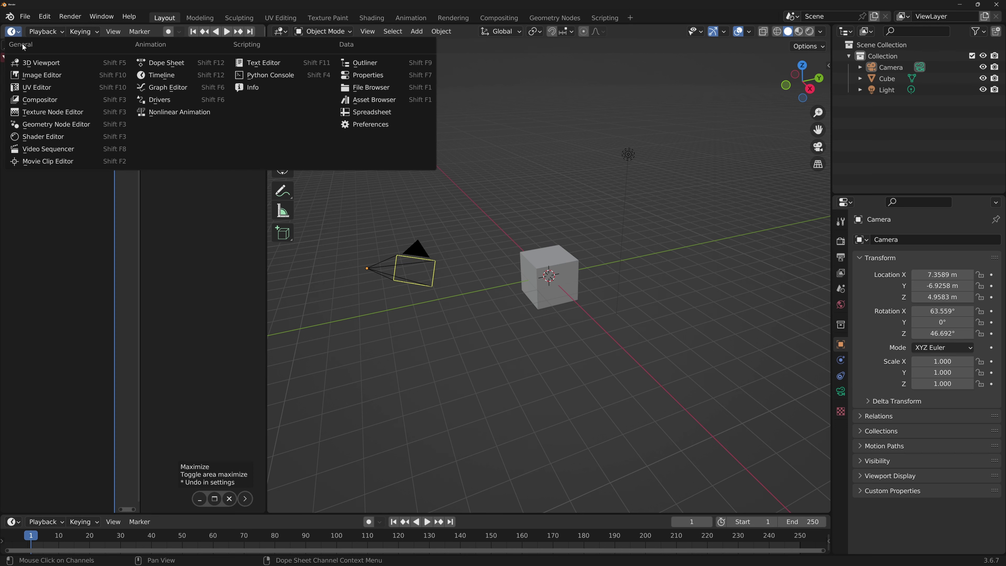
click(44, 64)
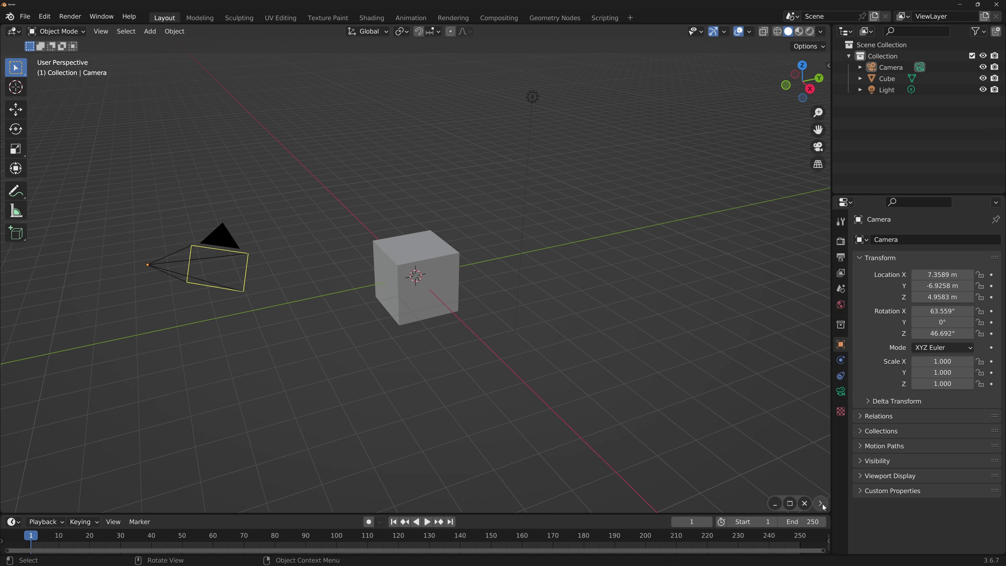
Step: Open the Add Toggle Button options for the 3D Viewport area and examine the area and direction choices
right_click(796, 507)
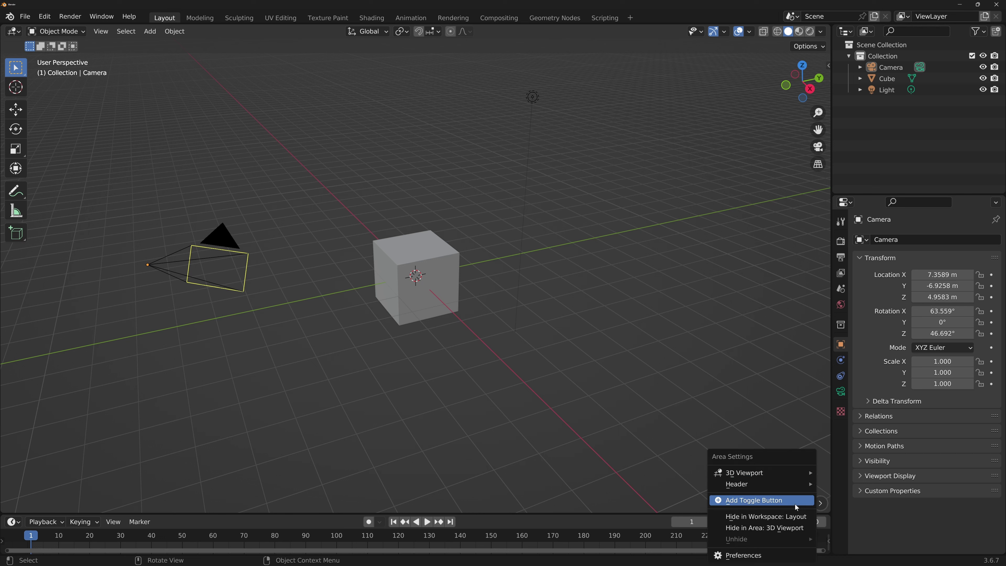
click(768, 501)
click(778, 501)
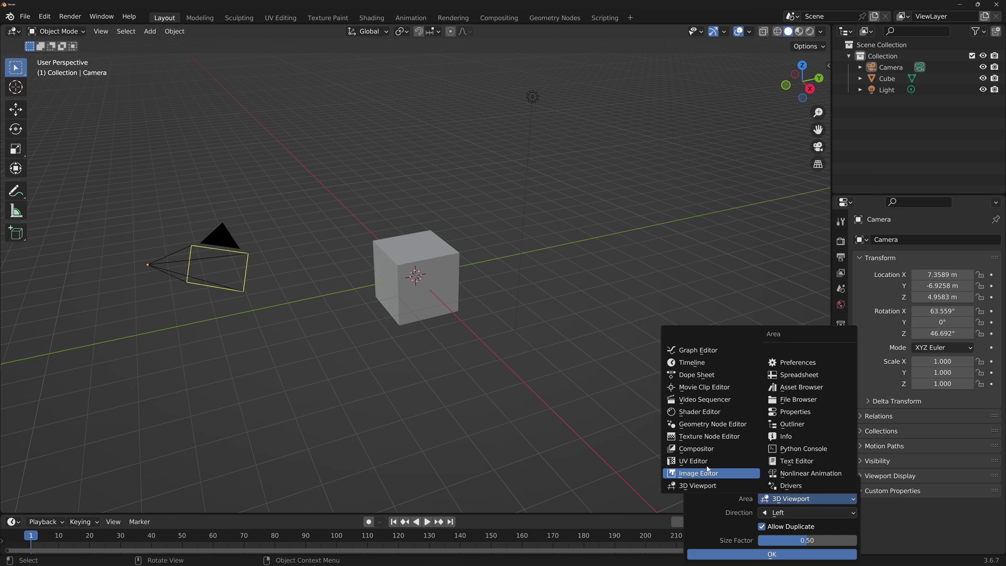
click(790, 481)
click(784, 512)
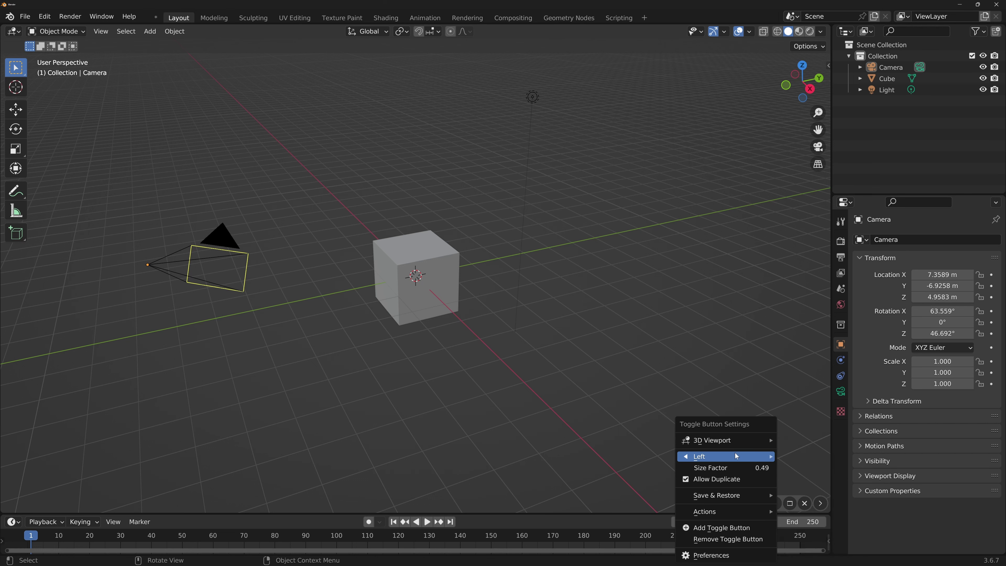
Step: Set the toggle button's direction to Left and test it by opening and closing its area
mouse_move(736, 456)
click(793, 474)
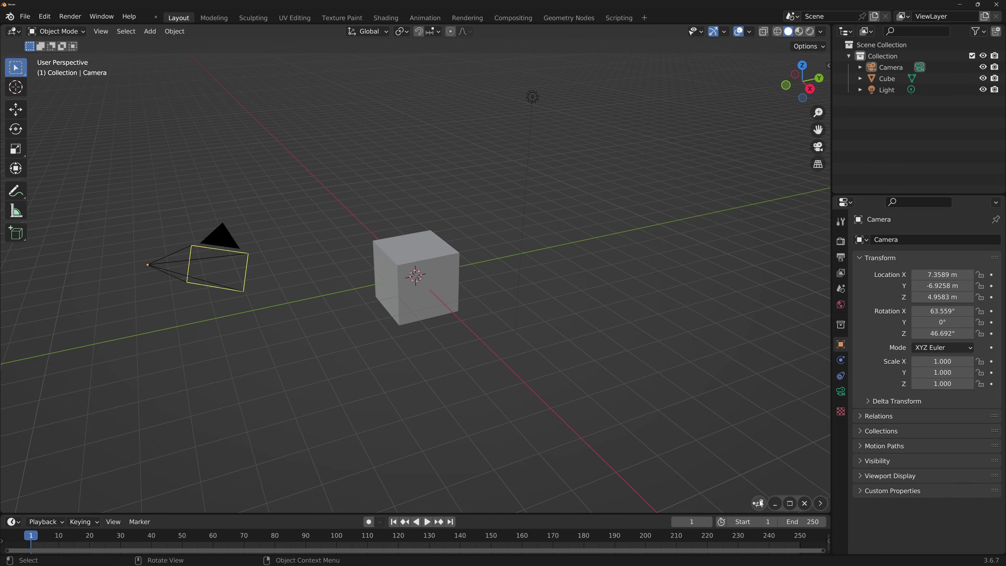
click(759, 503)
click(759, 502)
Step: Set the toggle button's direction to Top and test it by opening and closing its area
right_click(759, 502)
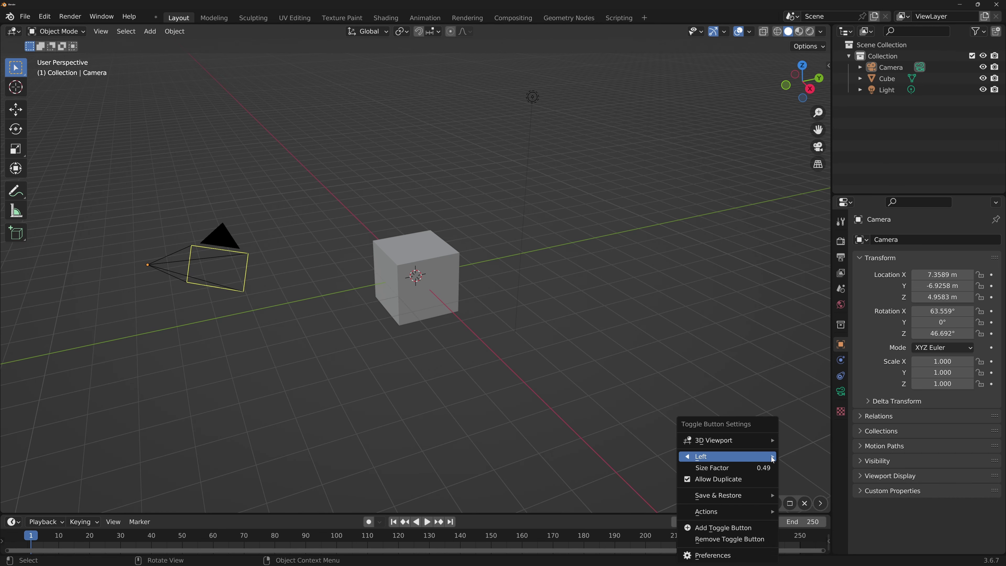
mouse_move(771, 457)
click(803, 486)
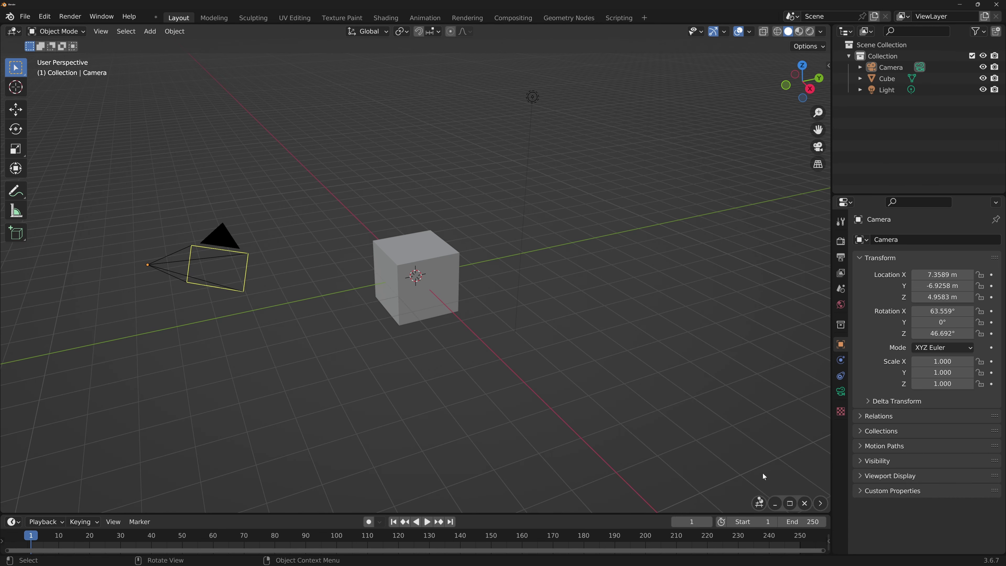
click(760, 501)
click(759, 501)
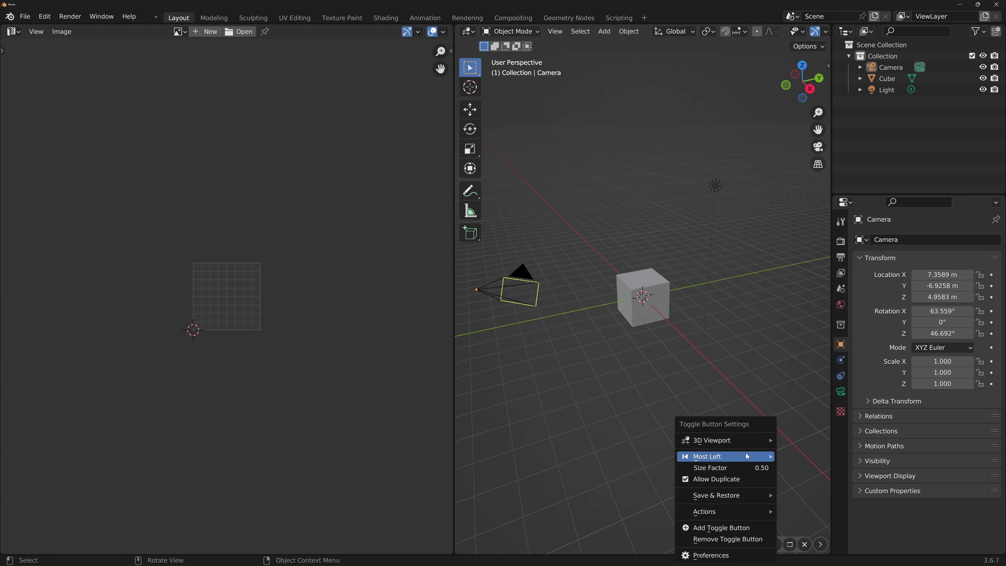
Step: Set the toggle button's direction to Most Left and test it by opening and closing its area repeatedly
mouse_move(747, 454)
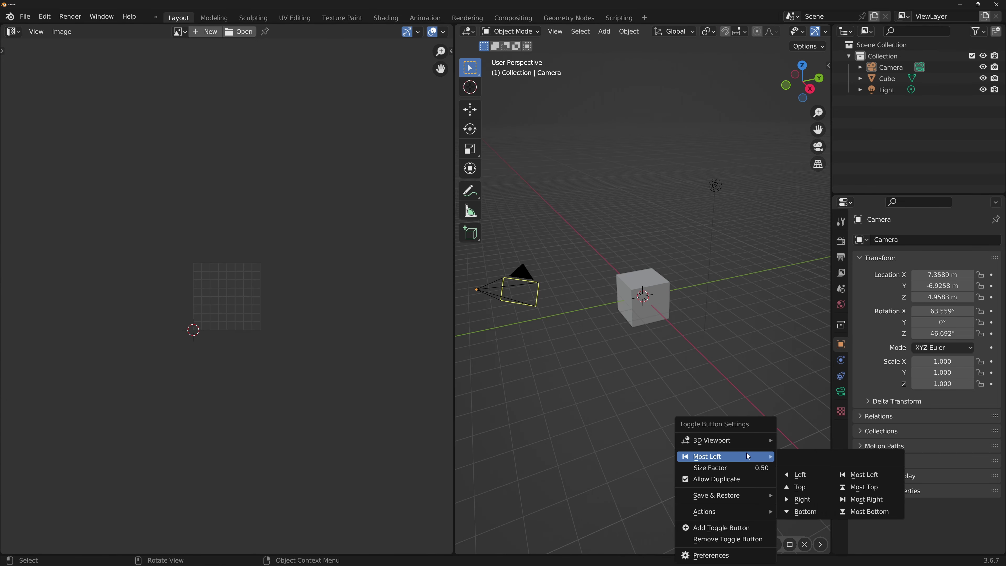
click(860, 475)
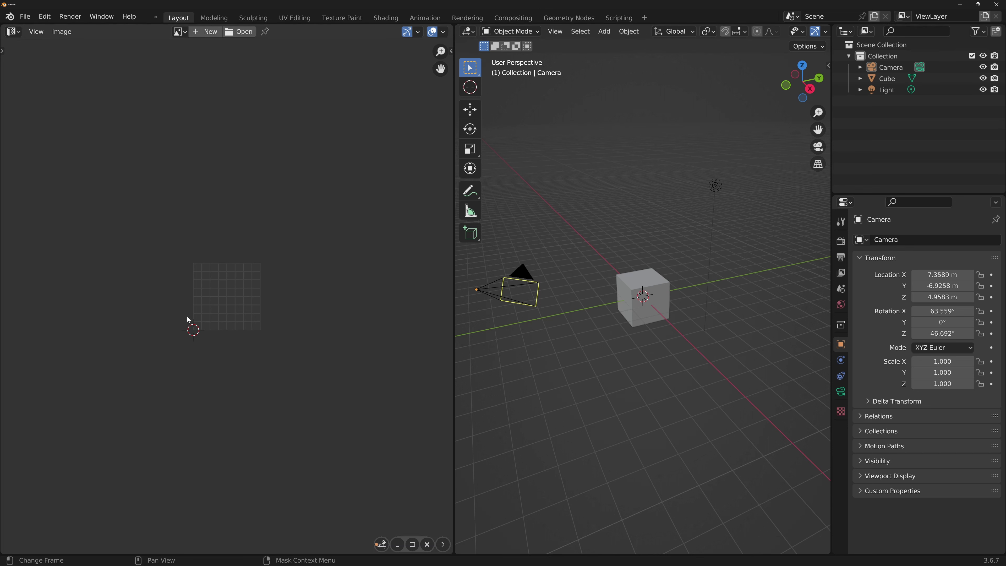
click(759, 545)
click(756, 545)
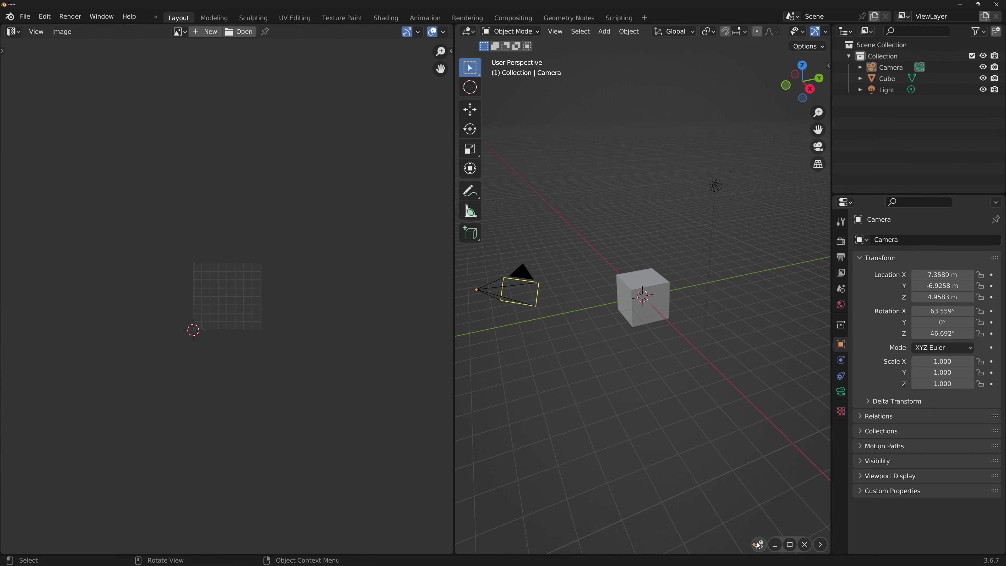
click(757, 543)
click(757, 543)
Step: Turn Allow Duplicate off and back on in the Add Toggle Button options
click(777, 510)
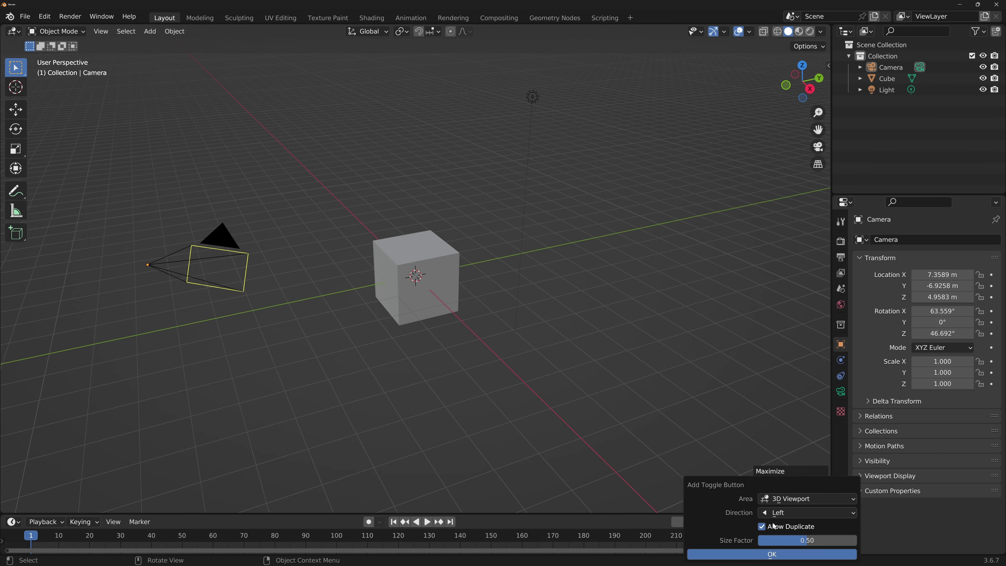
click(764, 527)
click(762, 527)
Step: Open the duplicate 3D Viewport with its toggle button, set it to Top view, and toggle it closed
click(759, 546)
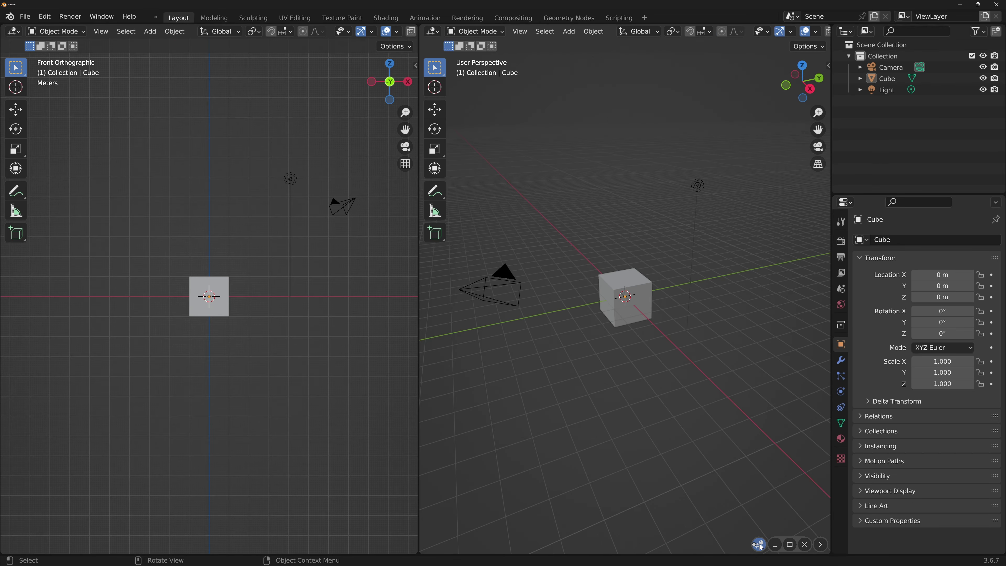
click(758, 546)
click(759, 546)
middle_drag(303, 337, 310, 373)
key(KP_7)
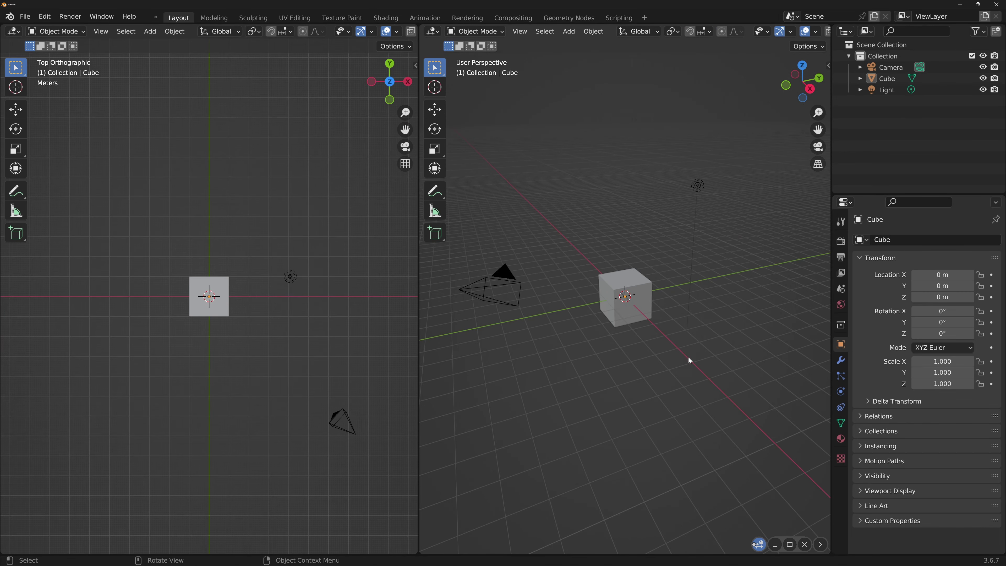
click(758, 545)
click(758, 546)
click(758, 546)
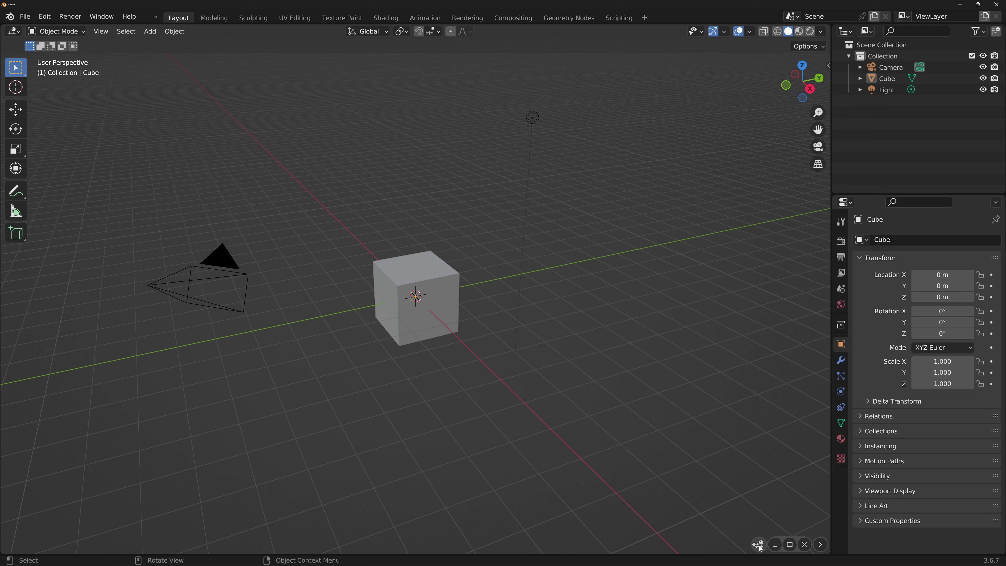
Step: Disable Allow Duplicate for the 3D Viewport toggle button and test toggling the existing viewport out of and into the layout
right_click(760, 548)
click(733, 490)
click(756, 547)
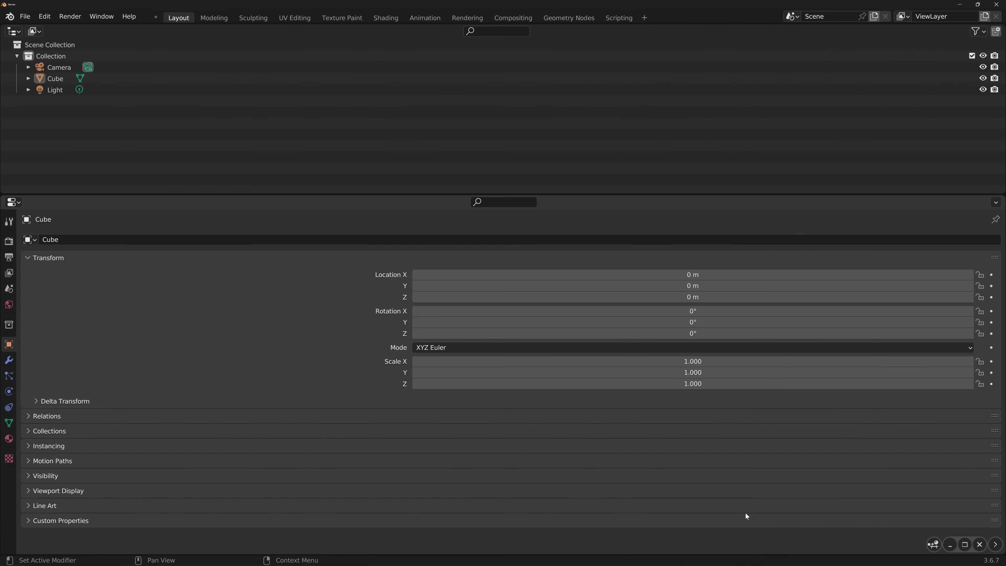
click(934, 545)
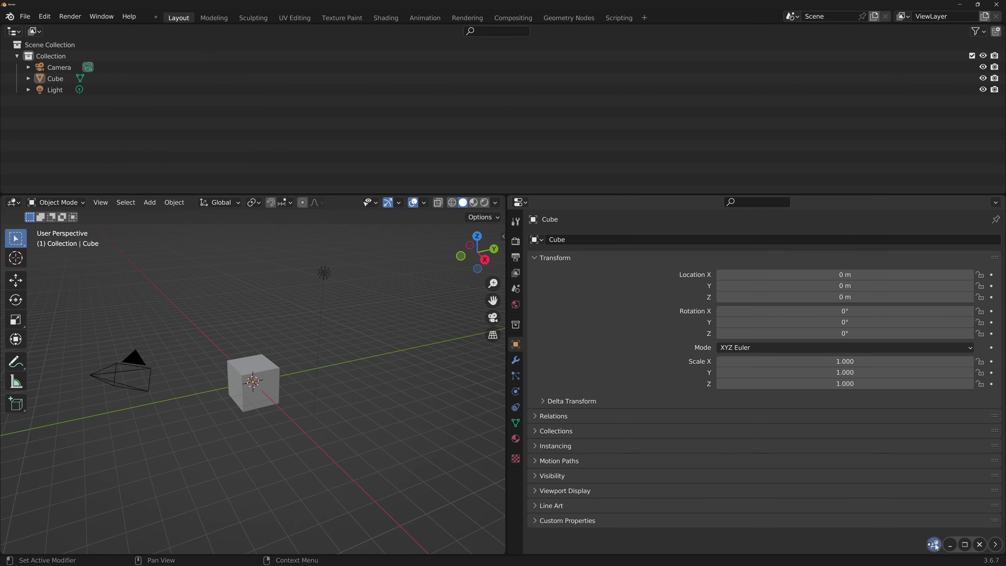
click(934, 545)
click(934, 545)
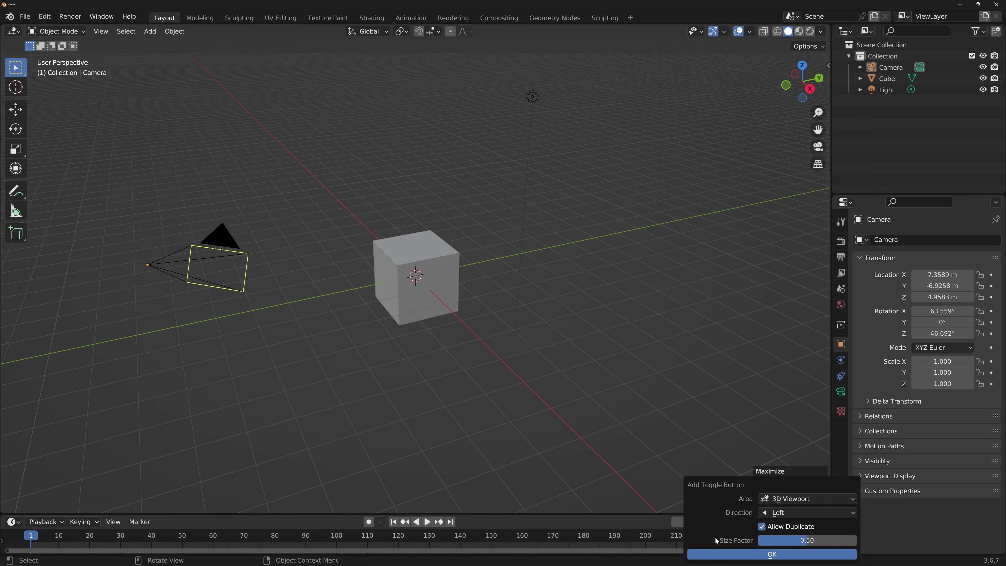
Step: Increase the Size Factor in the Add Toggle Button options and test opening and closing the toggled 3D Viewport
drag(804, 540, 828, 540)
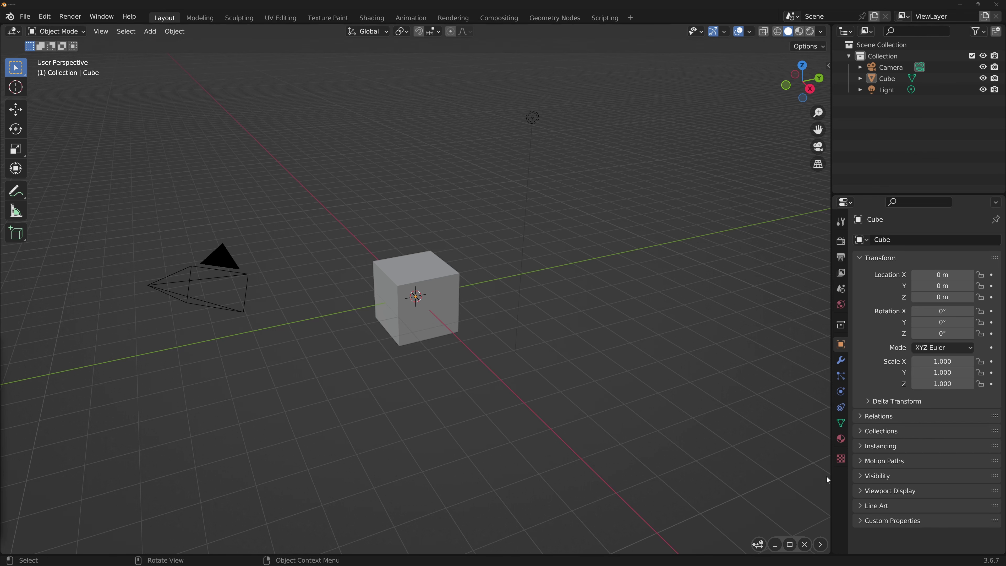
right_click(758, 544)
key(Escape)
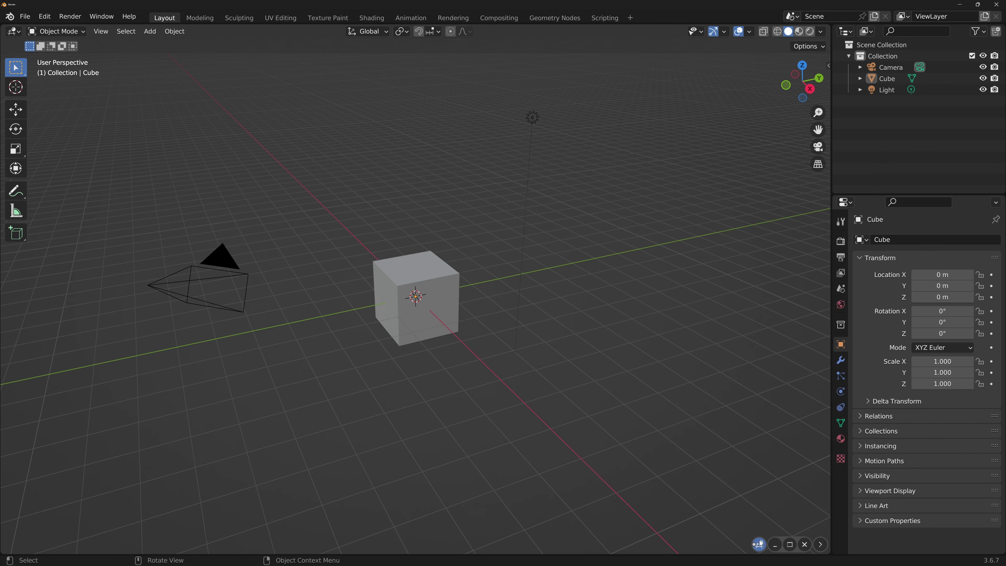
click(757, 545)
click(758, 544)
Step: Reduce the toggle button's Size Factor and test it by opening and closing the second 3D Viewport
right_click(758, 544)
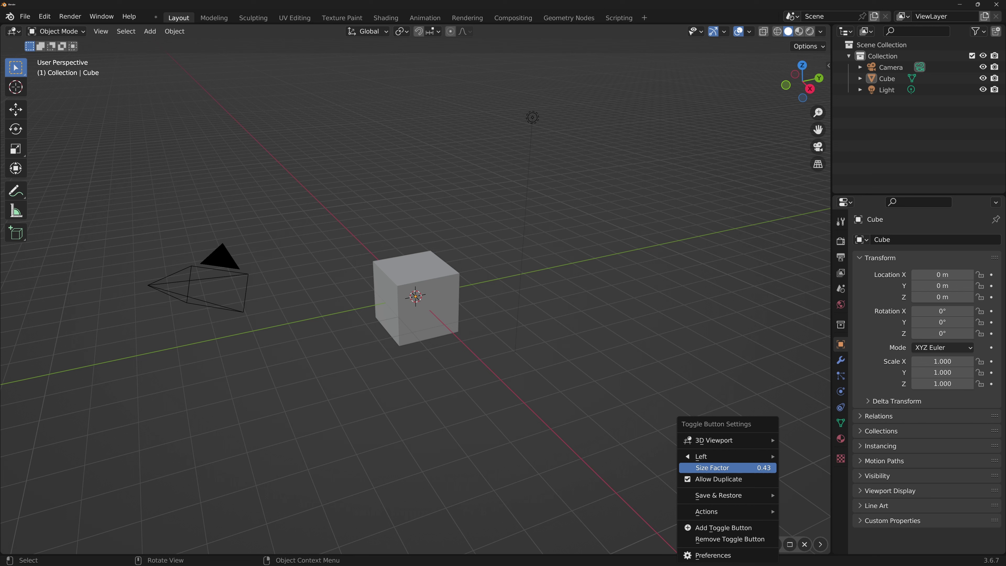
drag(698, 471, 683, 470)
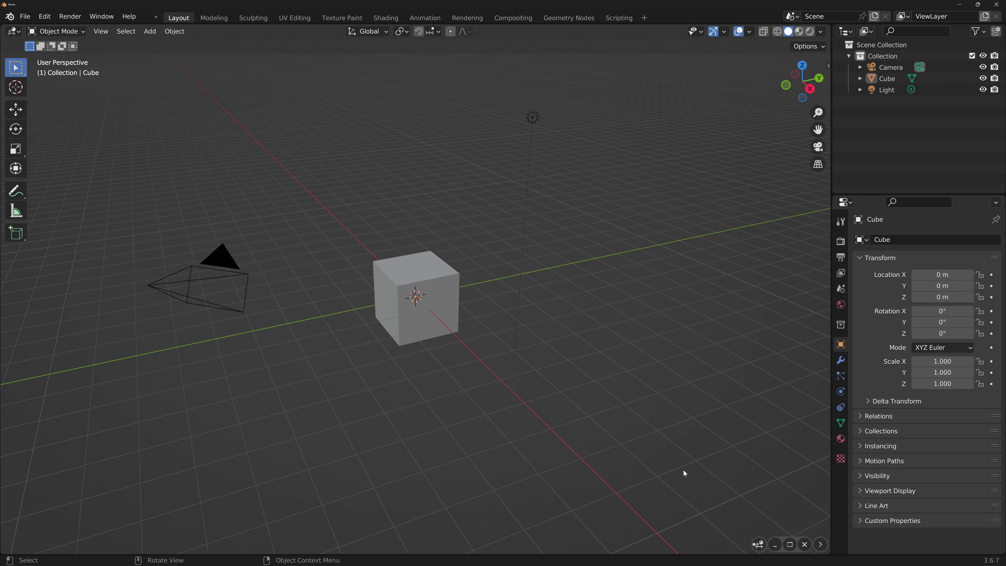
click(757, 544)
click(757, 544)
Step: Increase the toggle button's Size Factor so the second 3D Viewport takes most of the width, and test opening and closing it
right_click(758, 544)
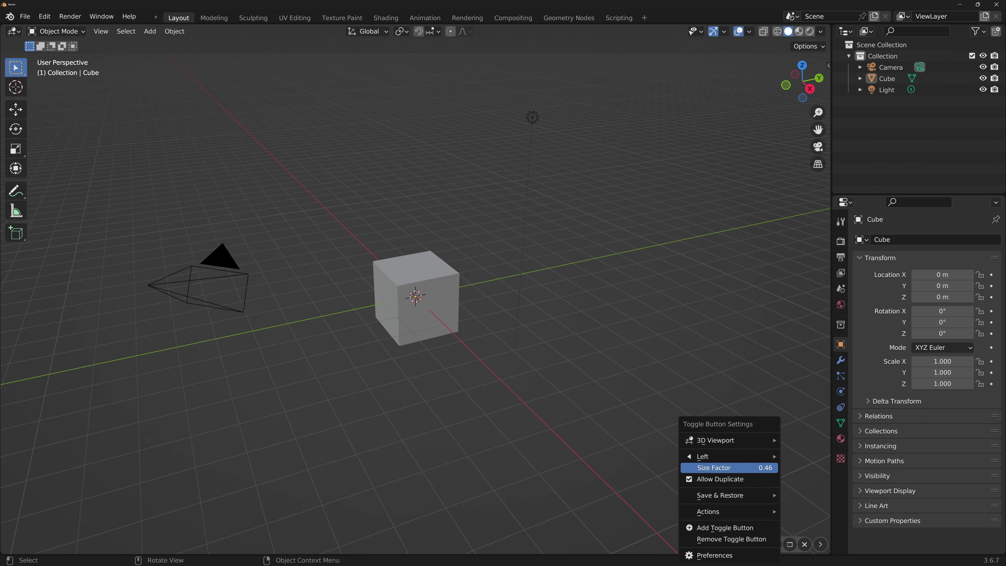
drag(759, 468, 777, 468)
click(760, 545)
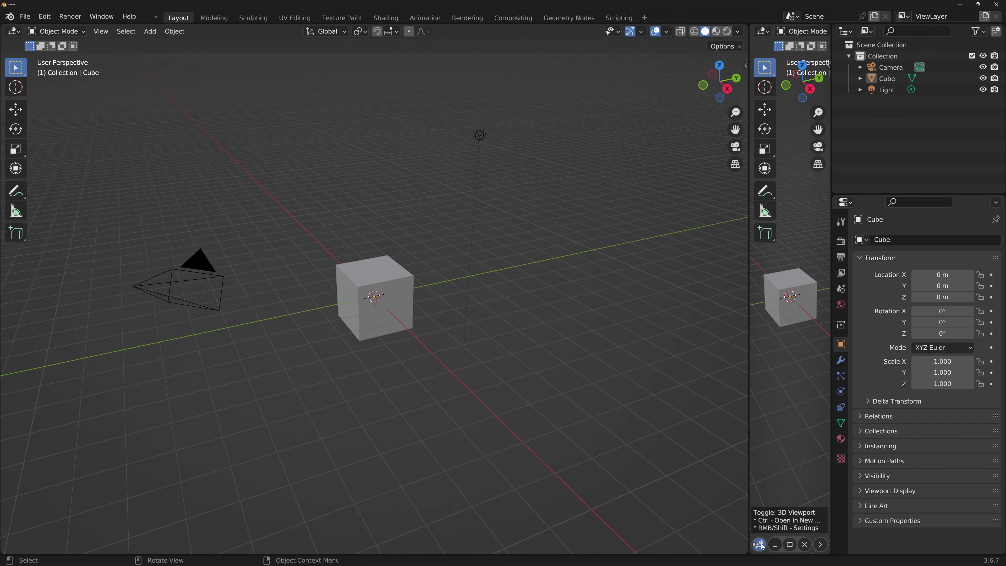
click(757, 544)
Step: Switch to the Modeling workspace
key(ctrl+Page_Down)
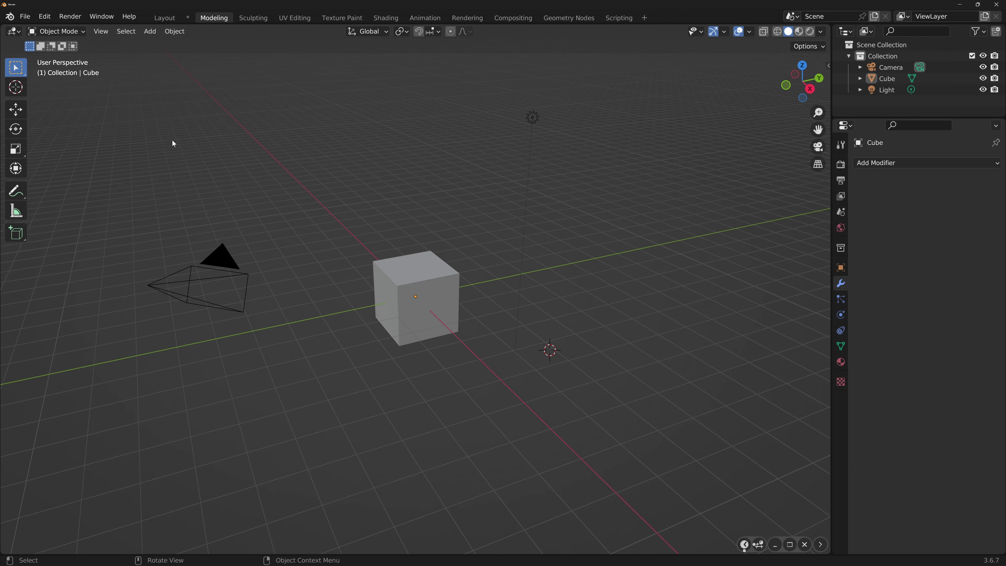
Step: Expand the Zen Dock add-on's details in Blender Preferences, and enlarge and reposition the Preferences window
click(46, 18)
click(89, 178)
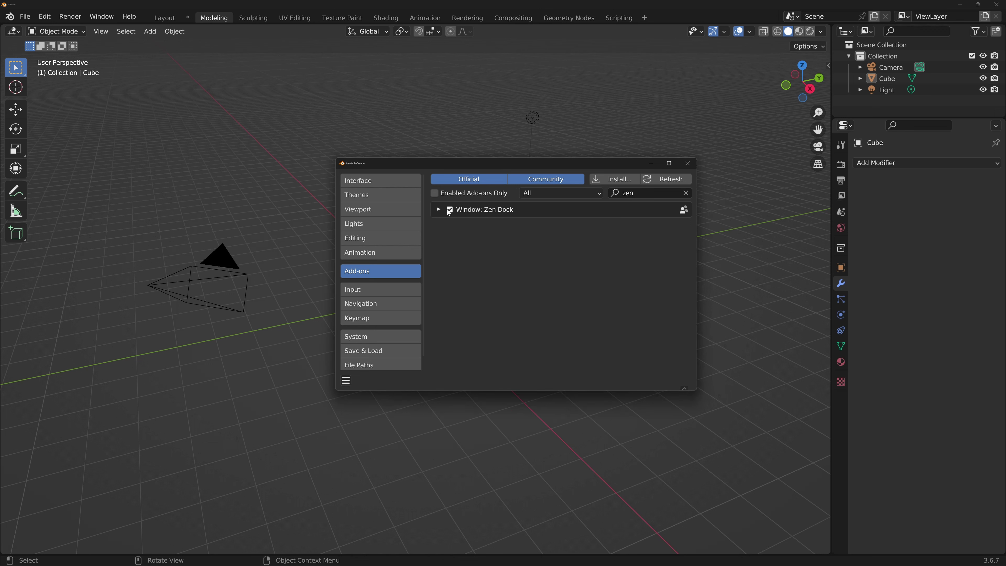
click(438, 209)
drag(694, 392, 915, 516)
drag(701, 167, 577, 150)
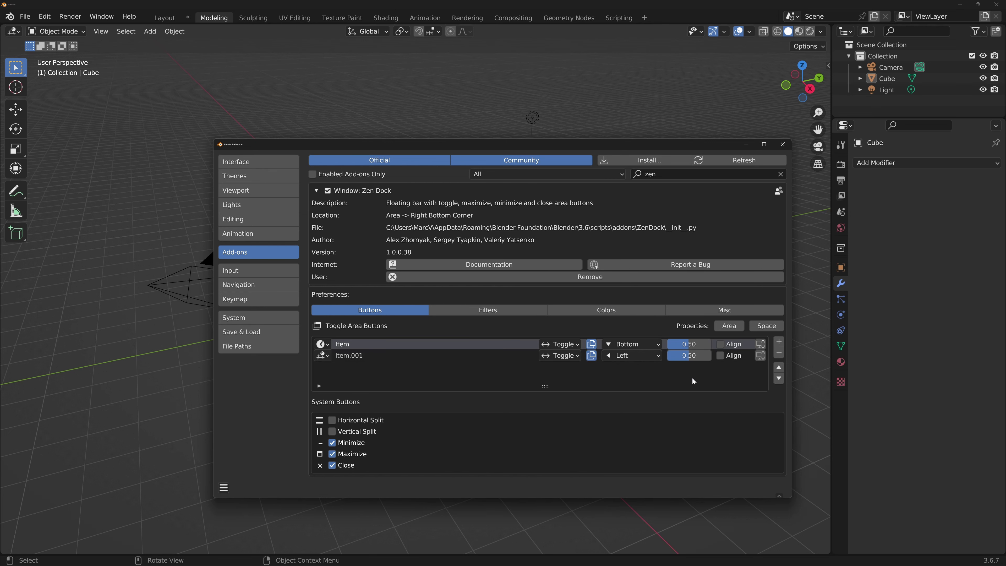
Step: Test the Zen Dock area filter by turning it on and off for the 3D Viewport, and toggle open the second 3D Viewport
click(467, 311)
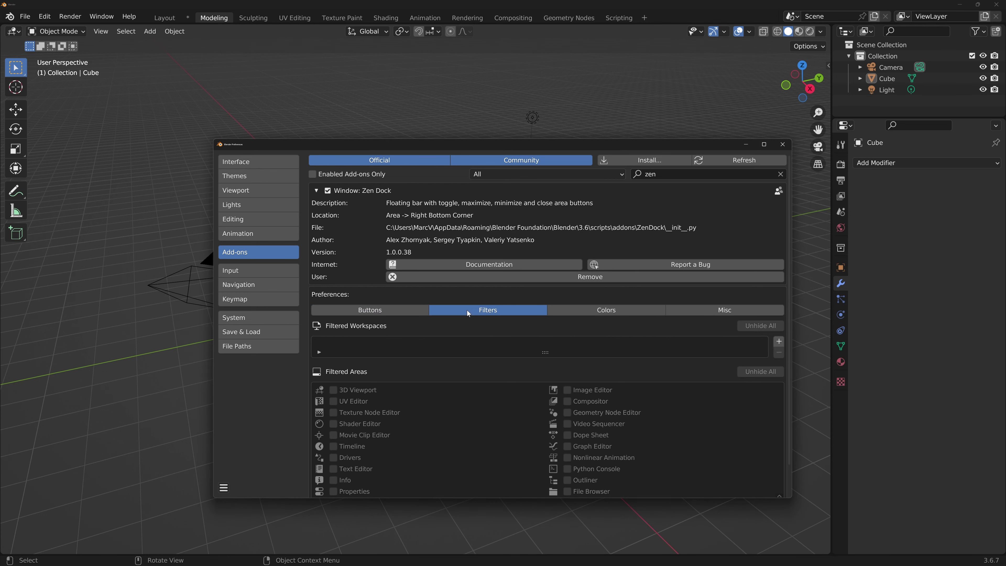
scroll(459, 331, down, 2)
mouse_move(789, 543)
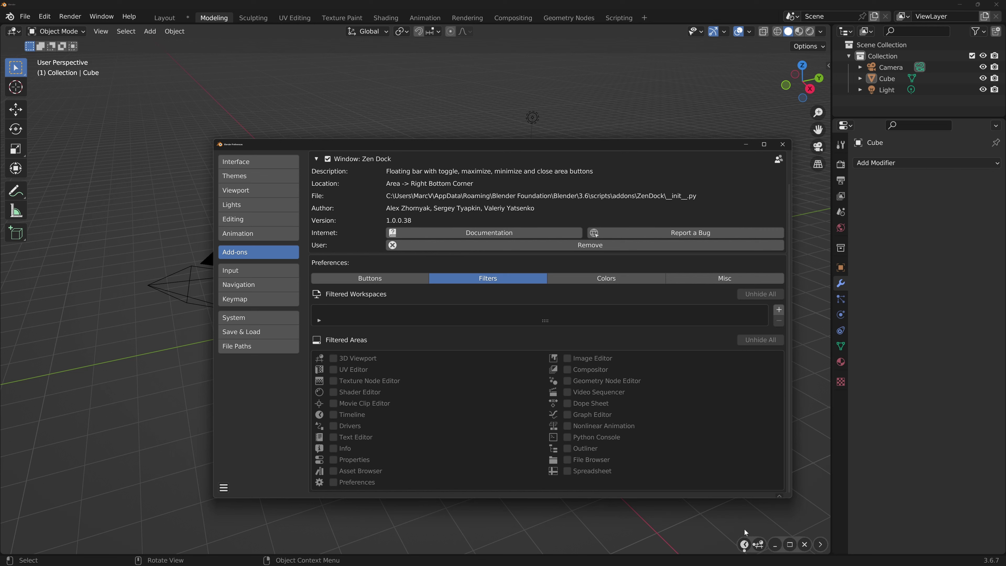
click(338, 358)
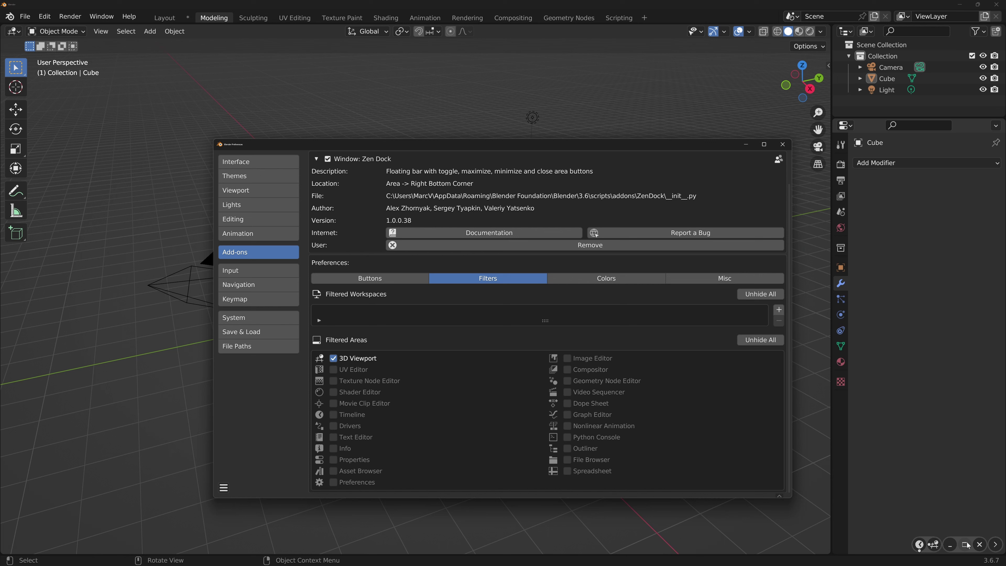
click(334, 358)
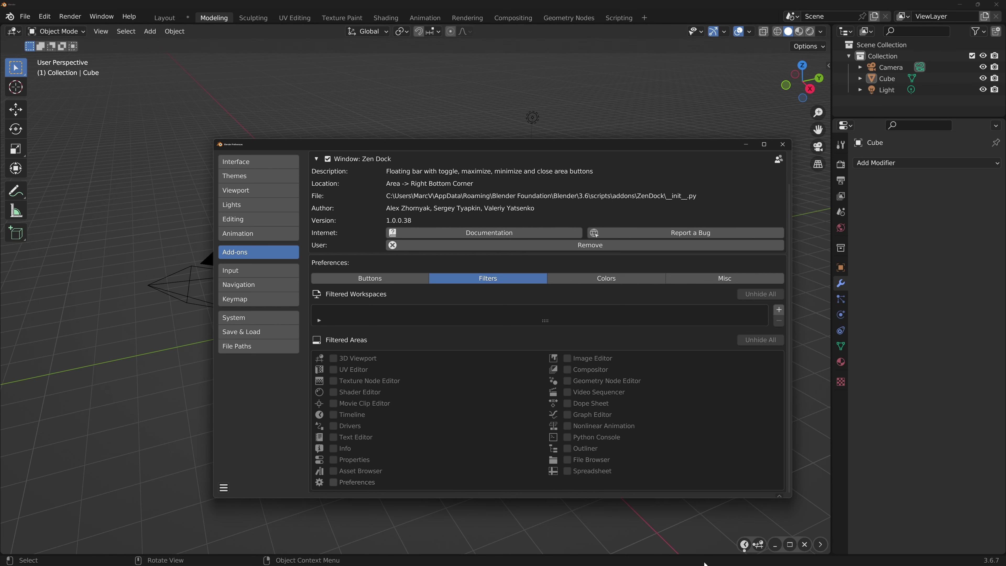
click(645, 506)
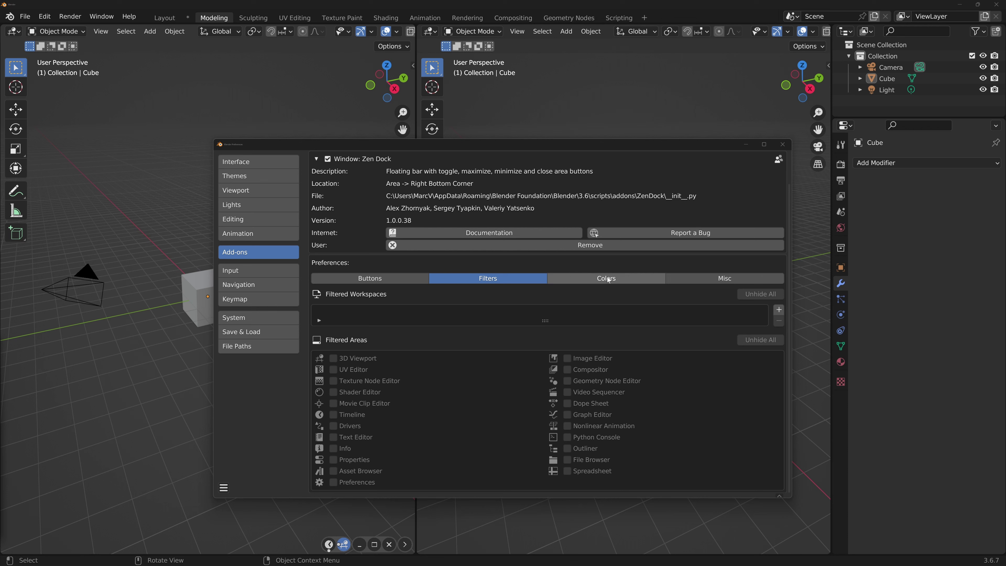
Step: Try turning off the automatic button colors in Zen Dock's color preferences and opening the Button Selected Color for editing
click(606, 279)
click(502, 329)
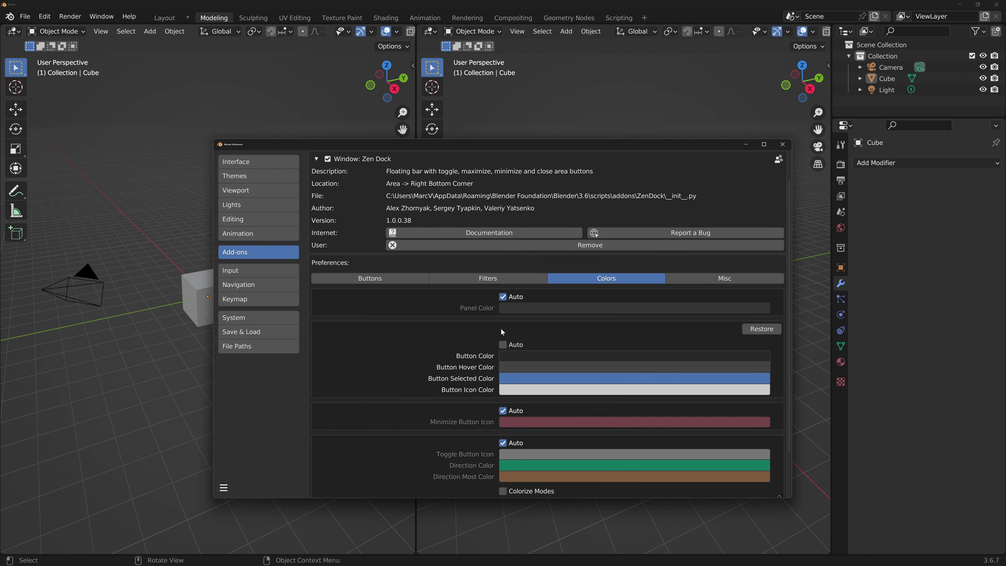
click(594, 377)
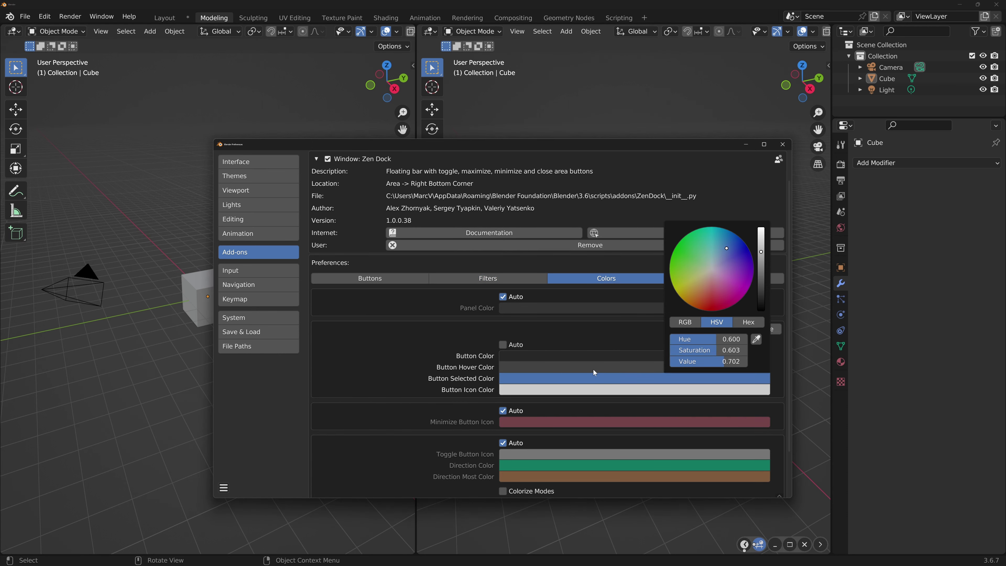
click(718, 293)
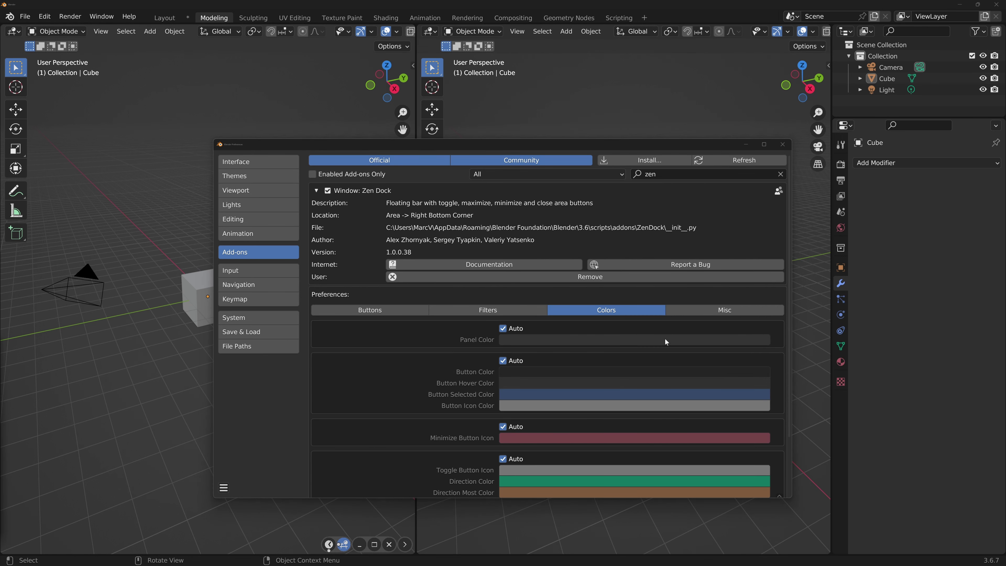
Step: Open Zen Dock's Misc preferences and try adjusting the dock's Right Offset
click(695, 310)
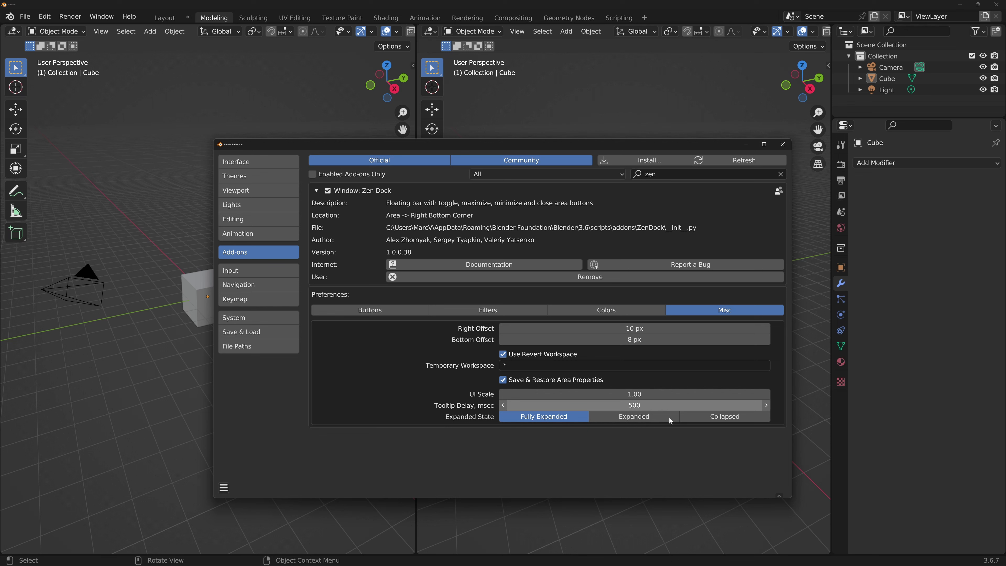
drag(657, 328, 673, 344)
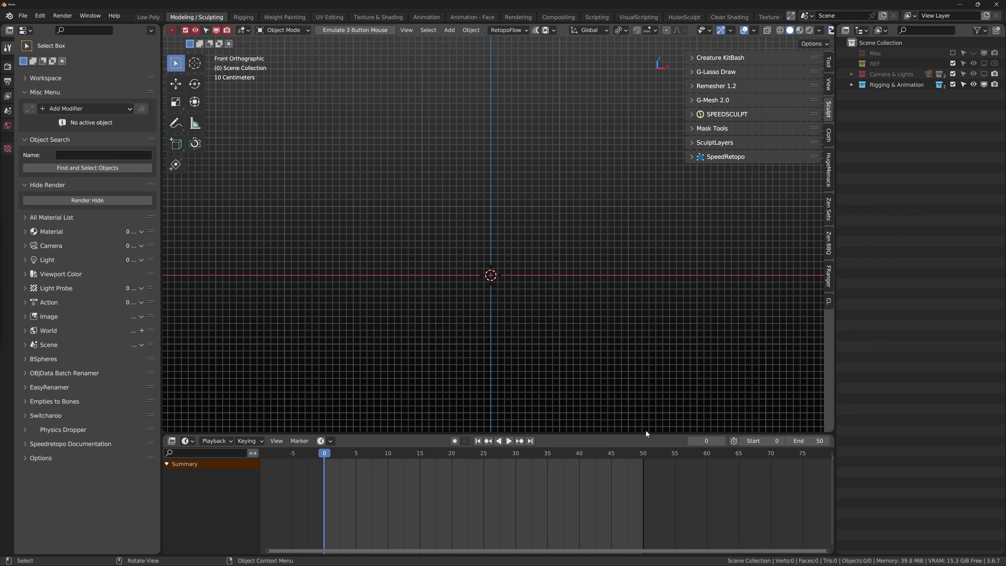
Step: Shrink the Timeline area down by its upper border until the 3D Viewport fills the full height
drag(648, 434, 648, 540)
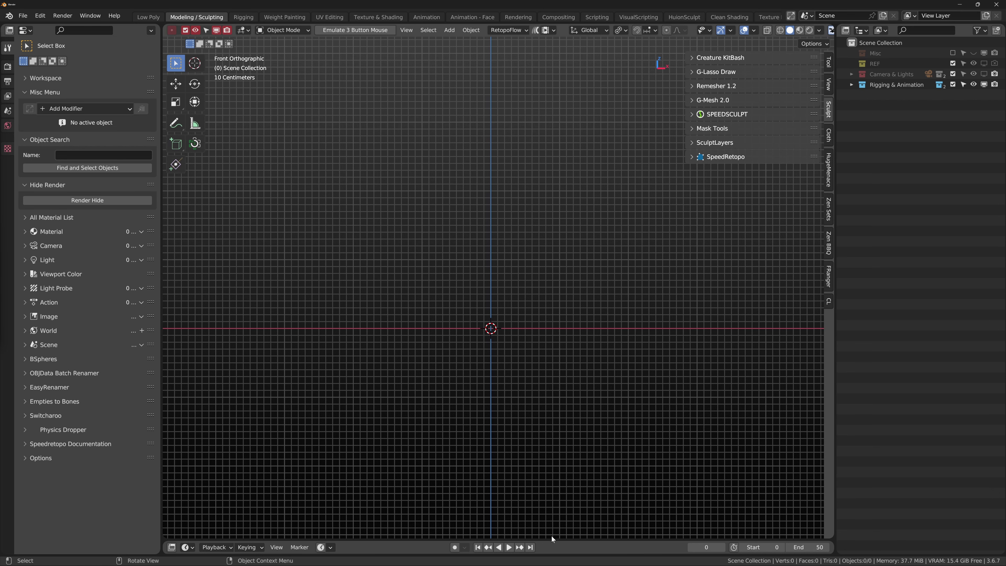
drag(552, 540, 566, 563)
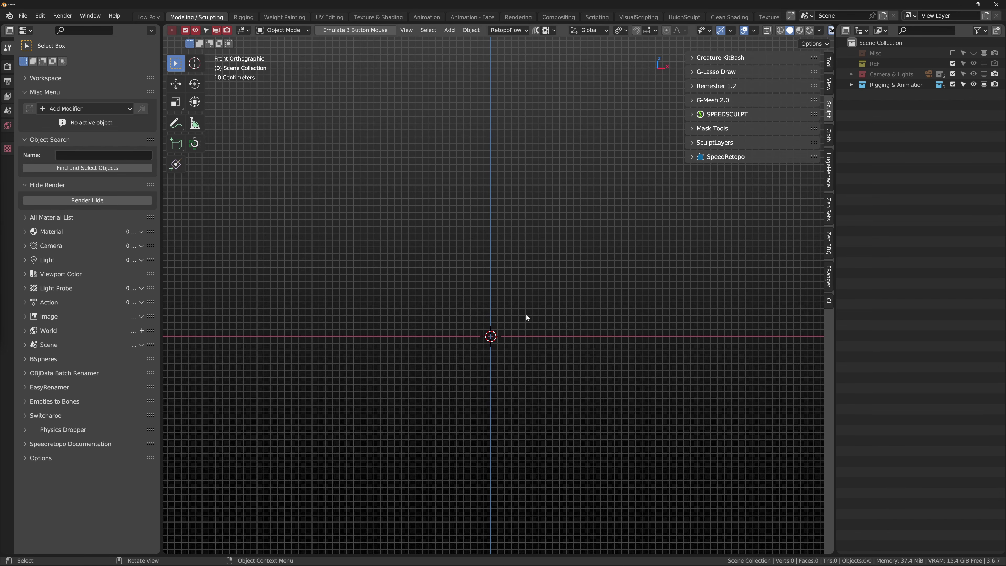
Step: Toggle the Timeline open and closed twice using the Scene Collection & UI pie menu over the 3D Viewport
shift+right_click(526, 315)
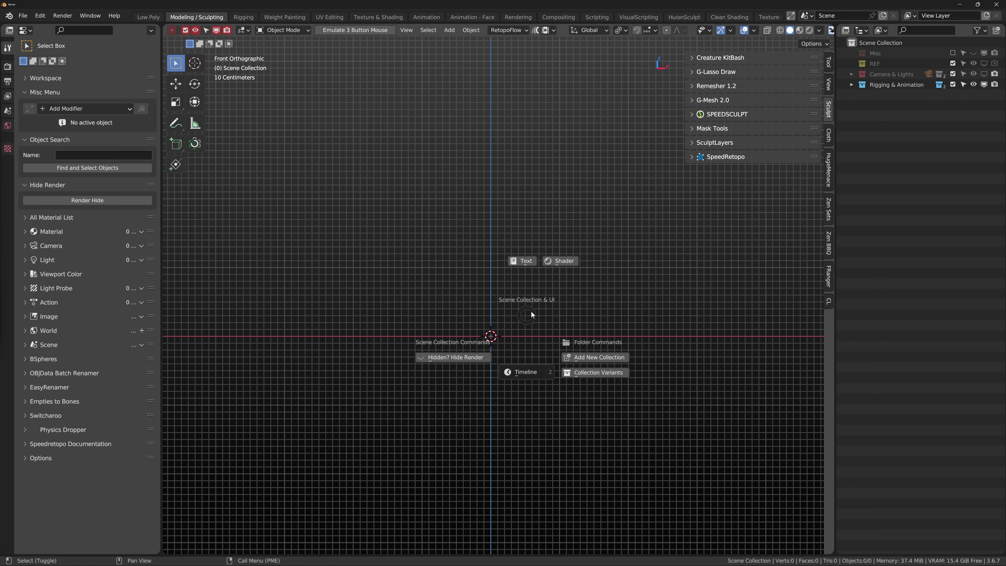
click(526, 372)
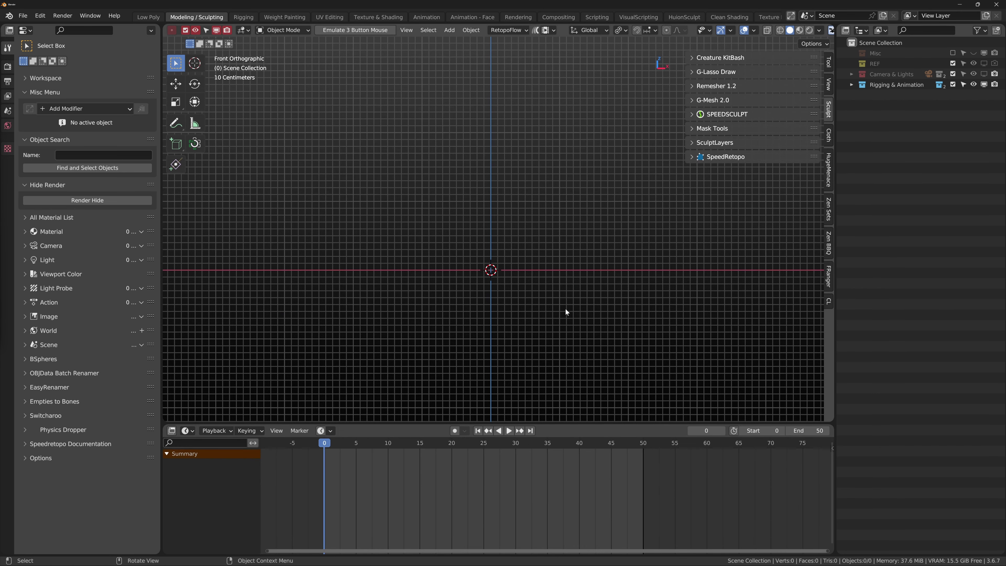
shift+right_drag(532, 323, 516, 322)
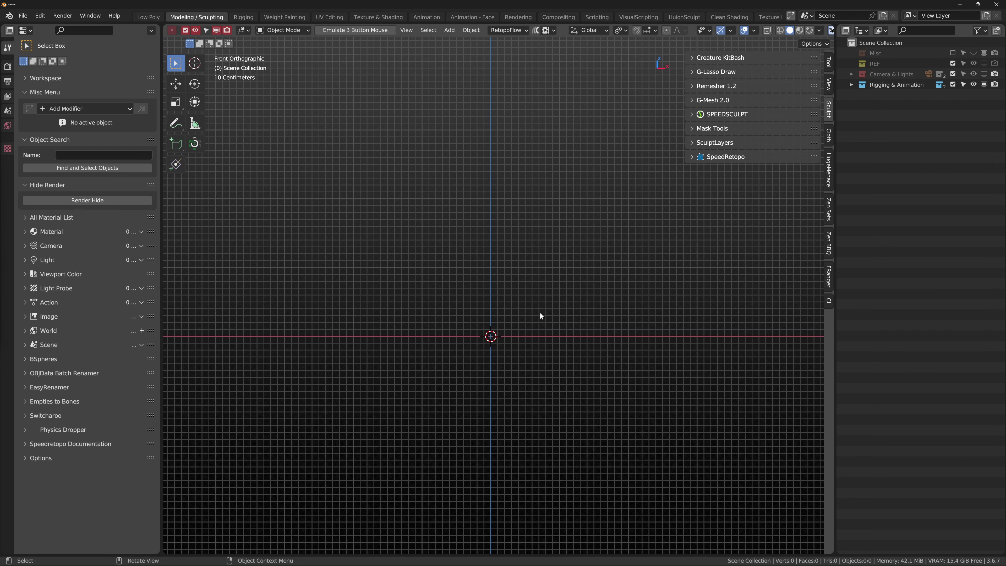
shift+right_click(541, 322)
click(551, 373)
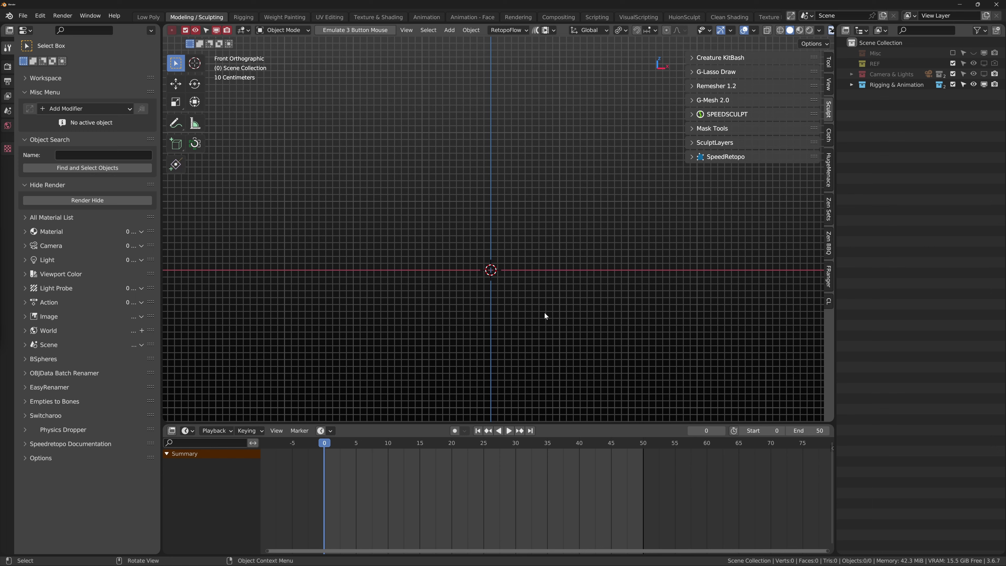
shift+right_click(545, 313)
click(550, 377)
Step: Toggle the Text Editor open above the 3D Viewport with the pie menu, and close it again
shift+right_click(518, 304)
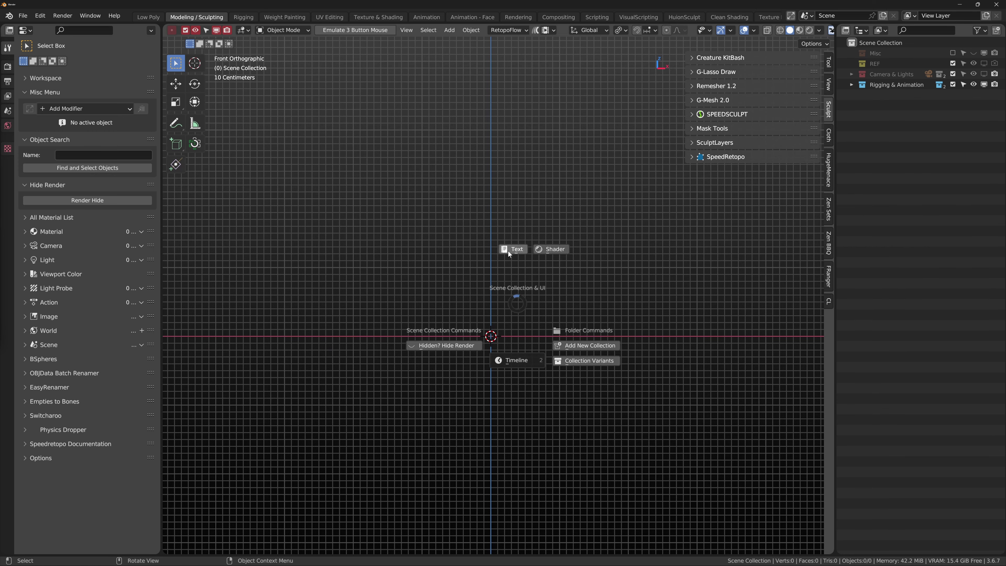
click(517, 250)
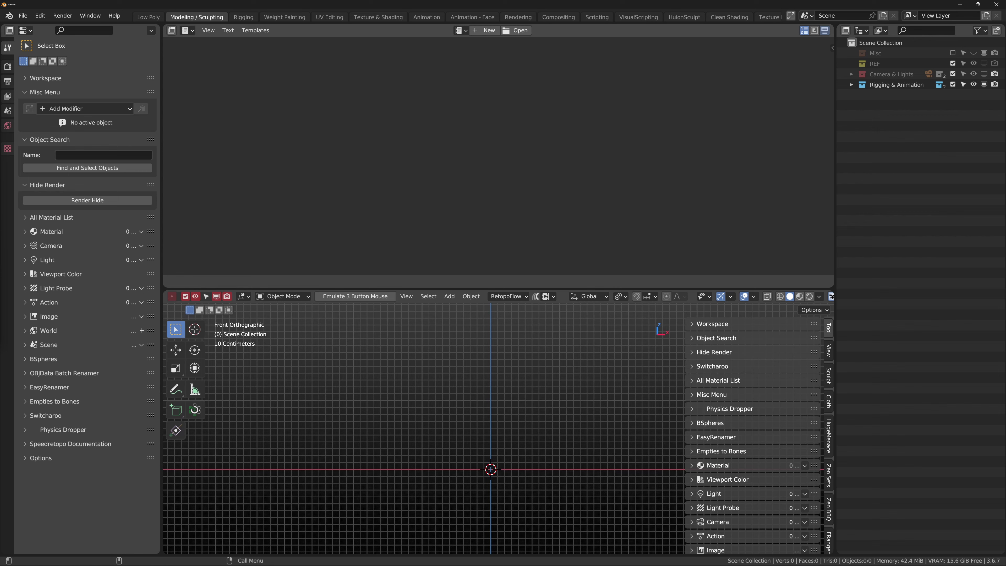
shift+right_click(492, 377)
click(487, 322)
Step: Toggle the Shader Editor open above the 3D Viewport with the pie menu, and close it again
shift+right_click(493, 338)
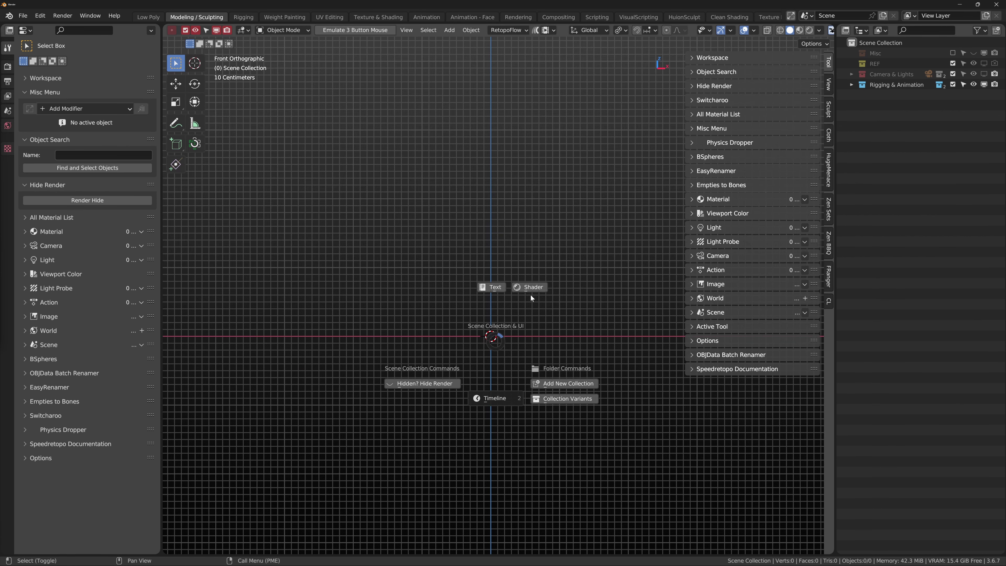
click(533, 290)
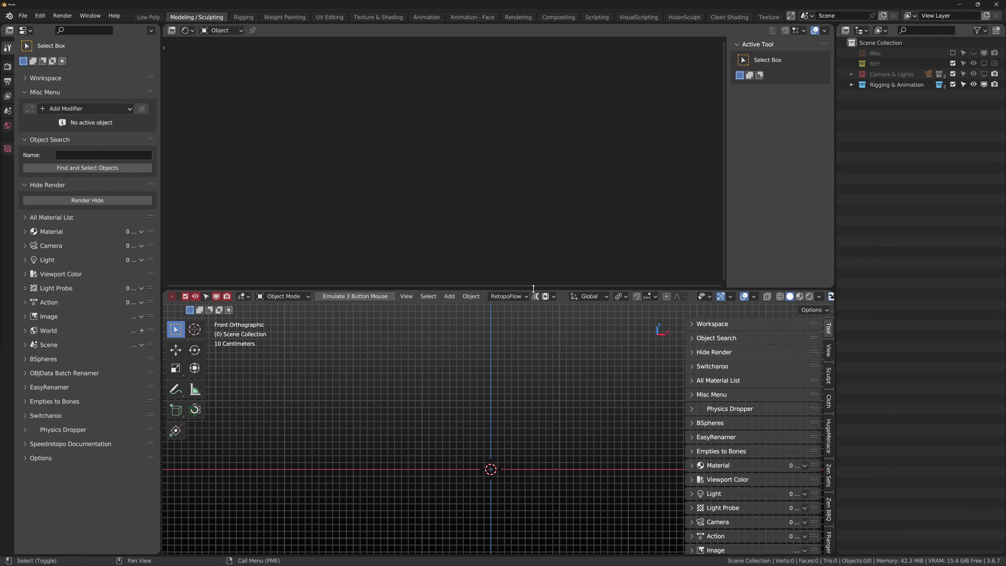
shift+right_click(433, 386)
click(463, 332)
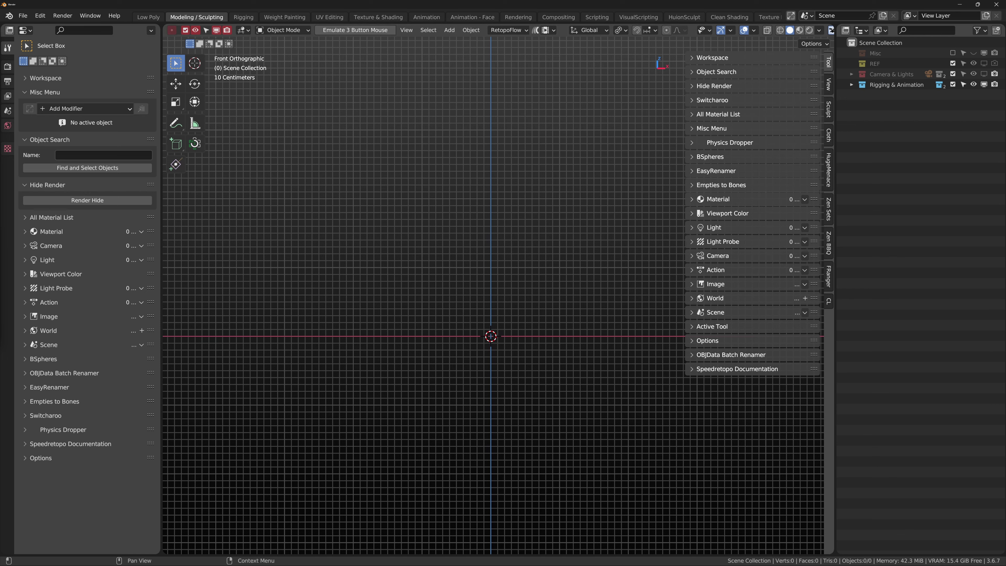